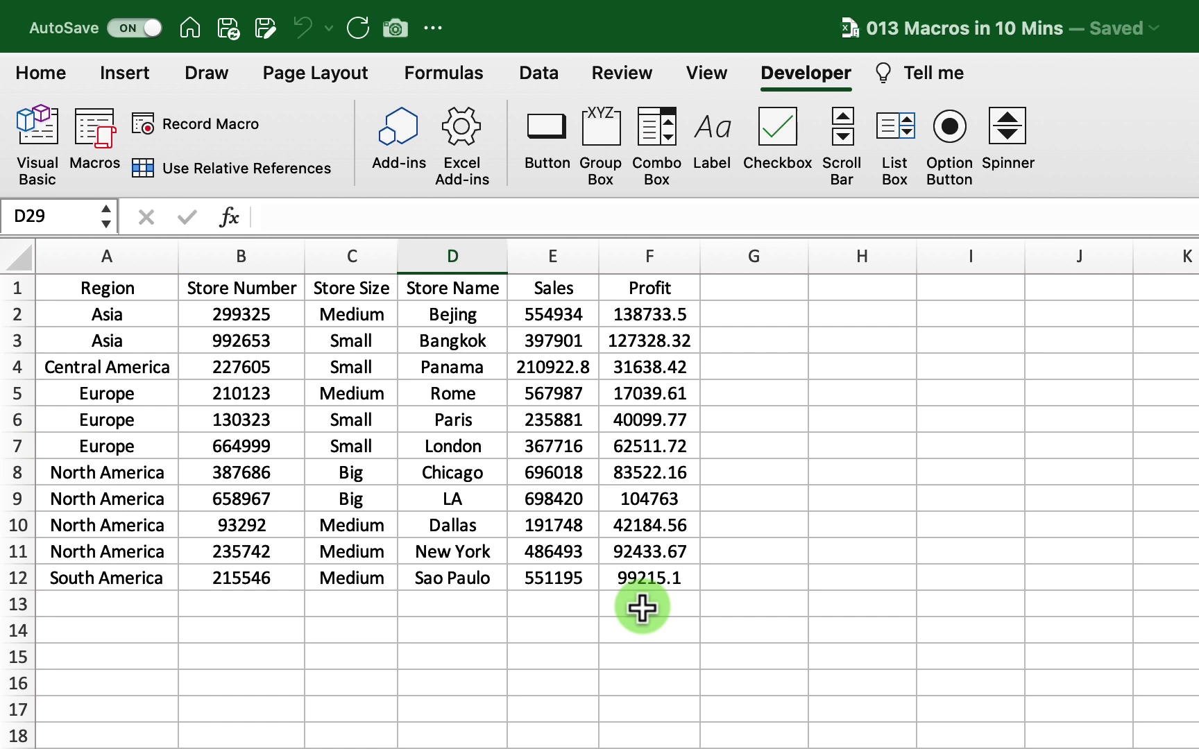
- Look at the ribbon customisation in Excel Preferences, then close it without changes
mouse_move(129, 47)
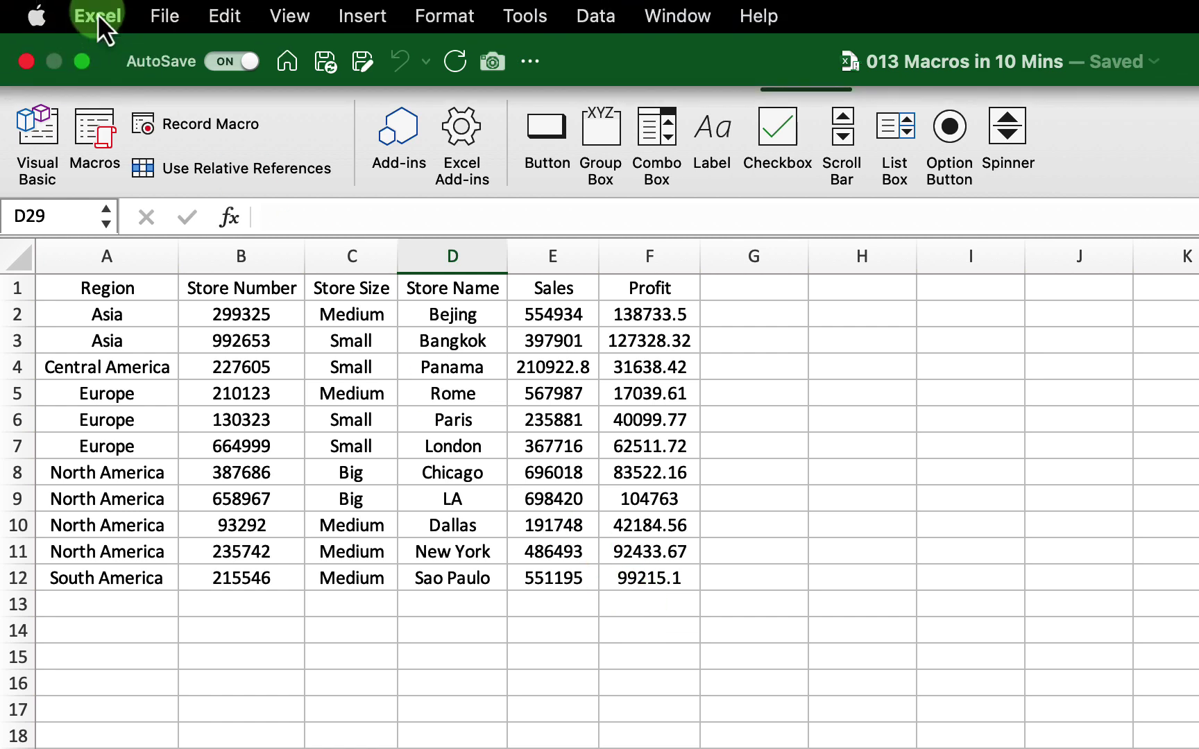
click(97, 13)
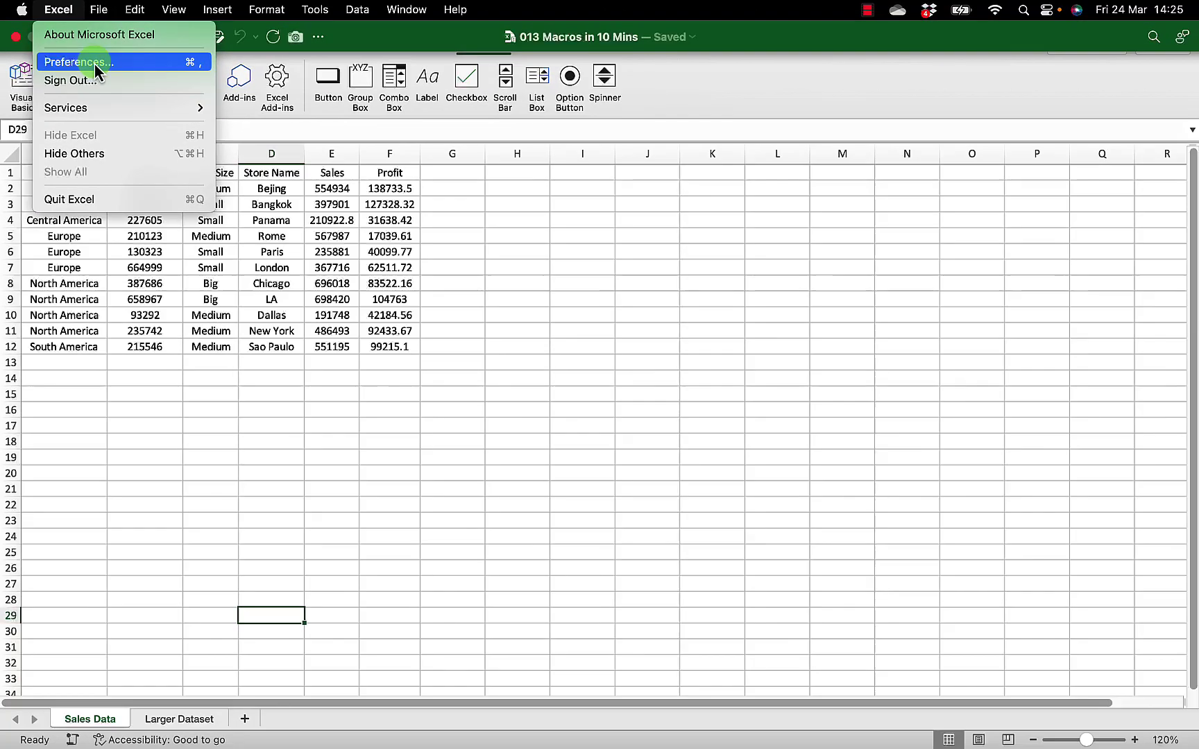
click(139, 103)
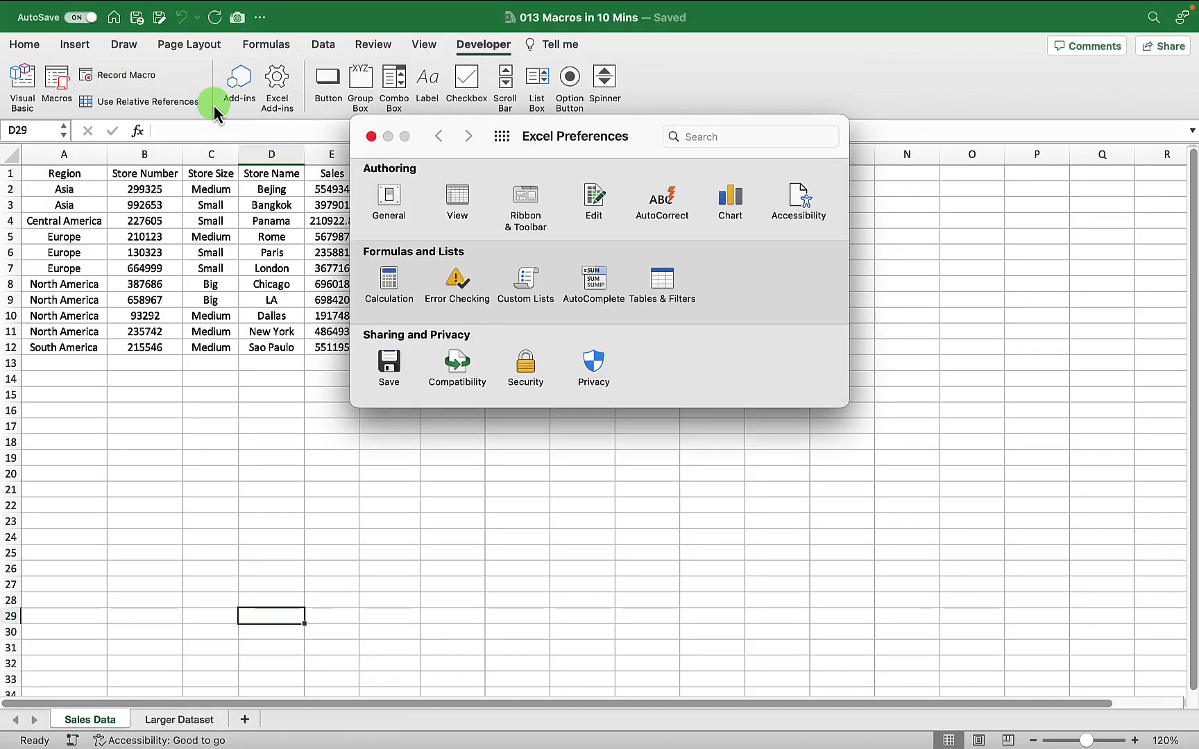
click(540, 220)
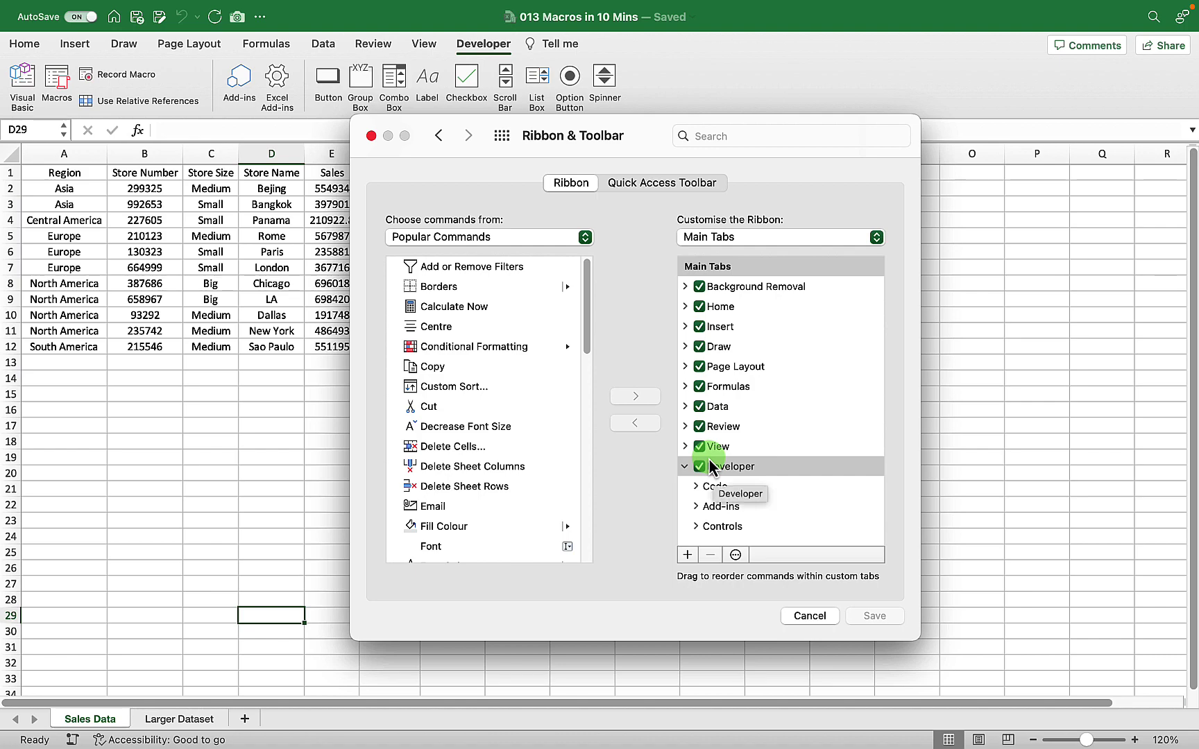
click(820, 615)
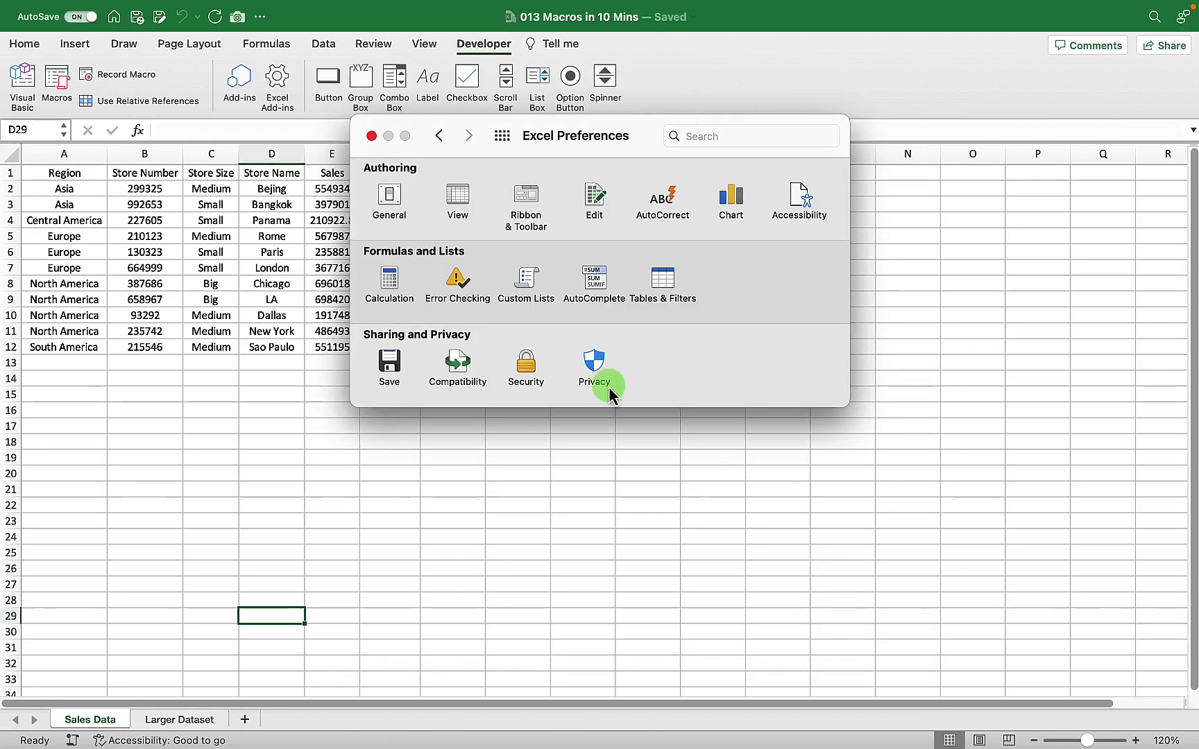
click(371, 136)
- Record a new macro named 'Format', stored in This Workbook
click(484, 44)
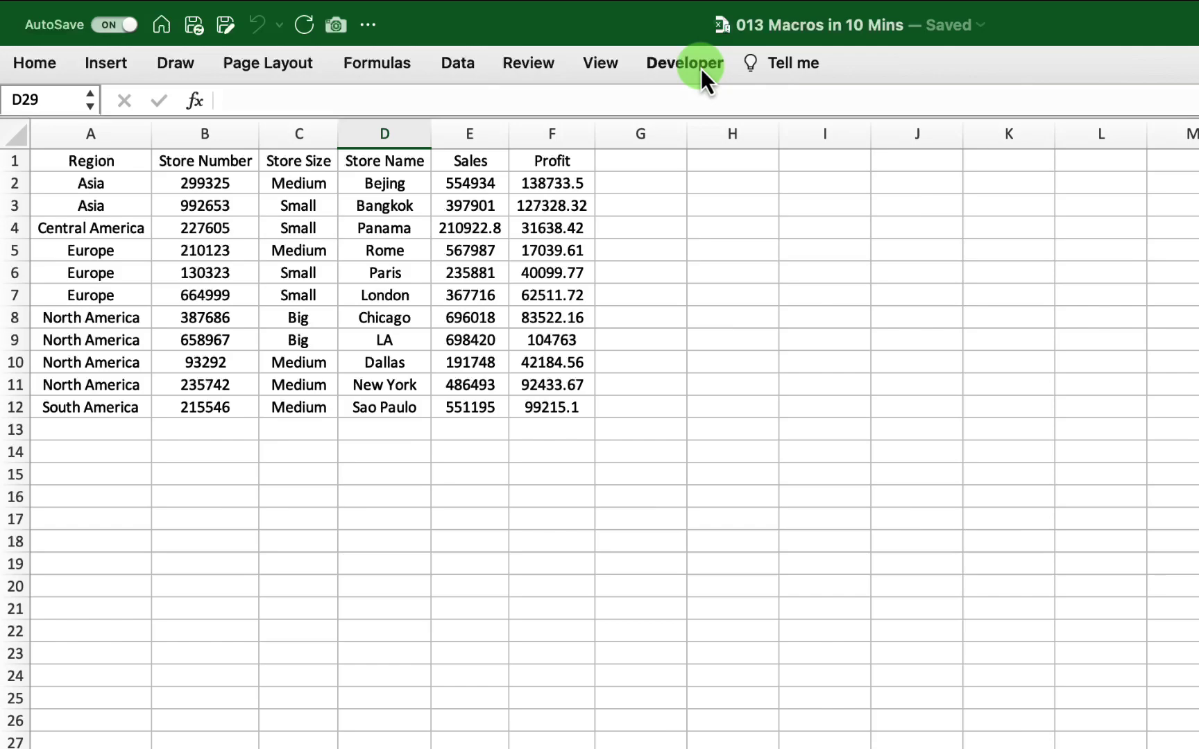
click(494, 49)
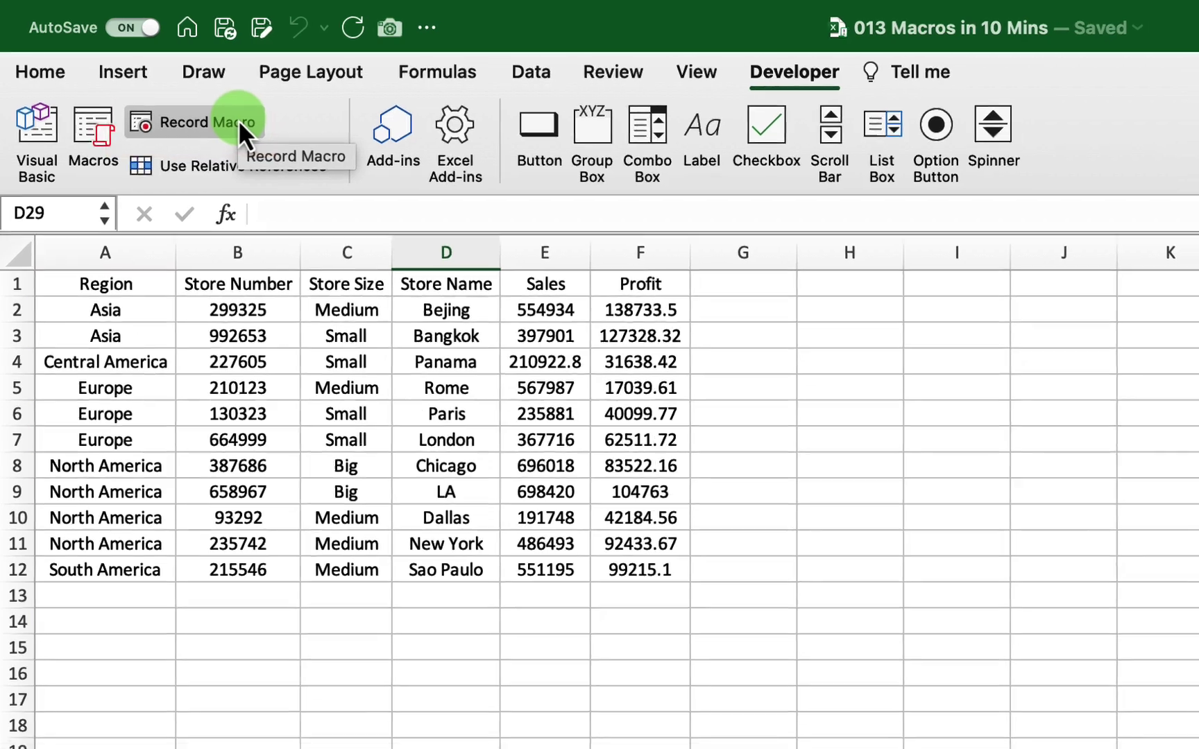
click(238, 121)
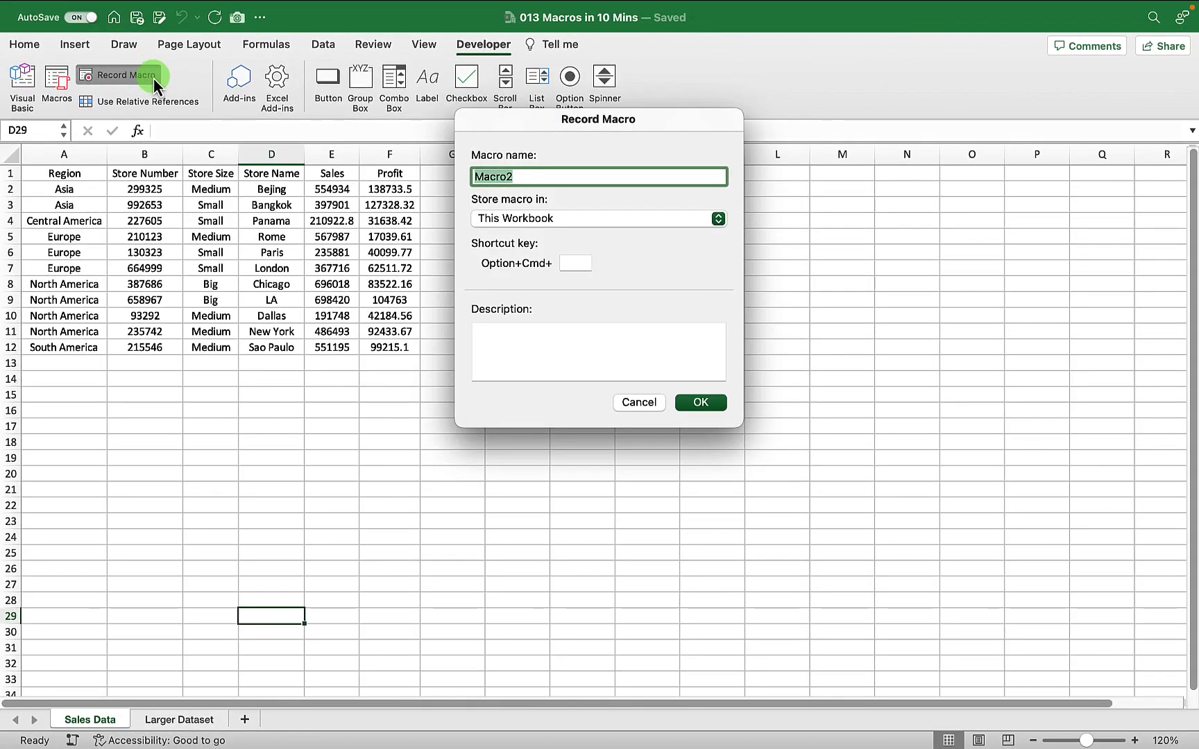
text(Format)
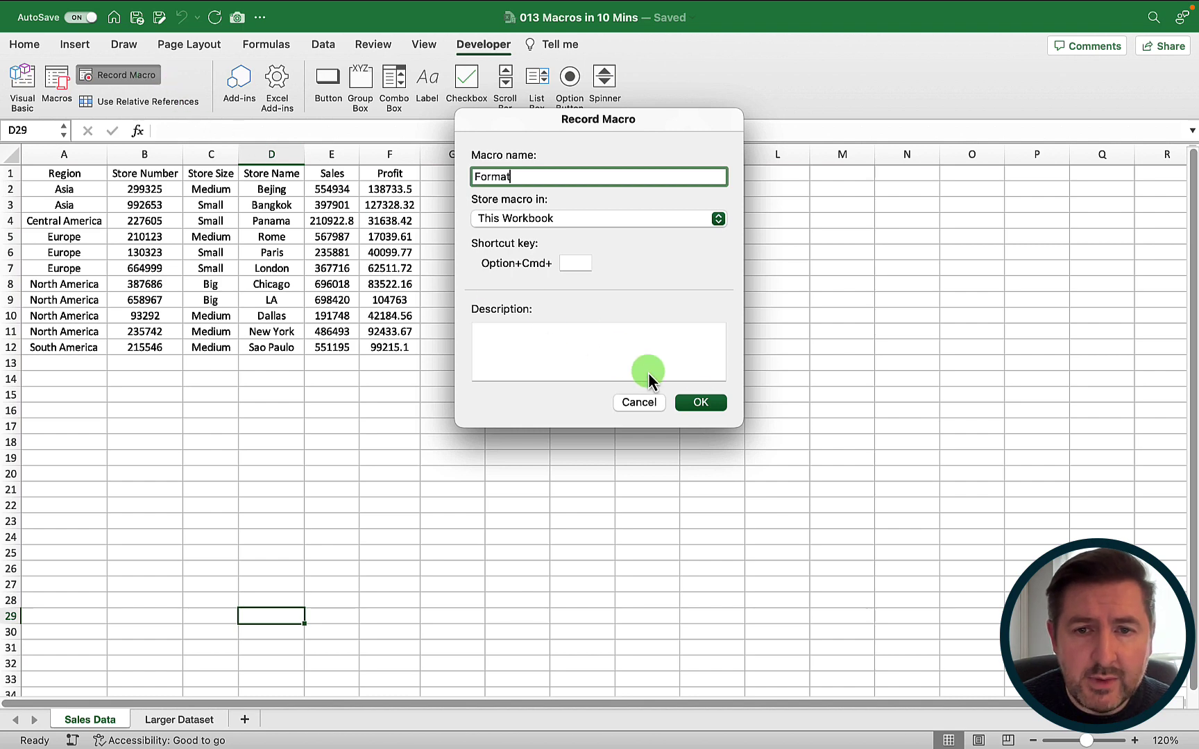
click(702, 404)
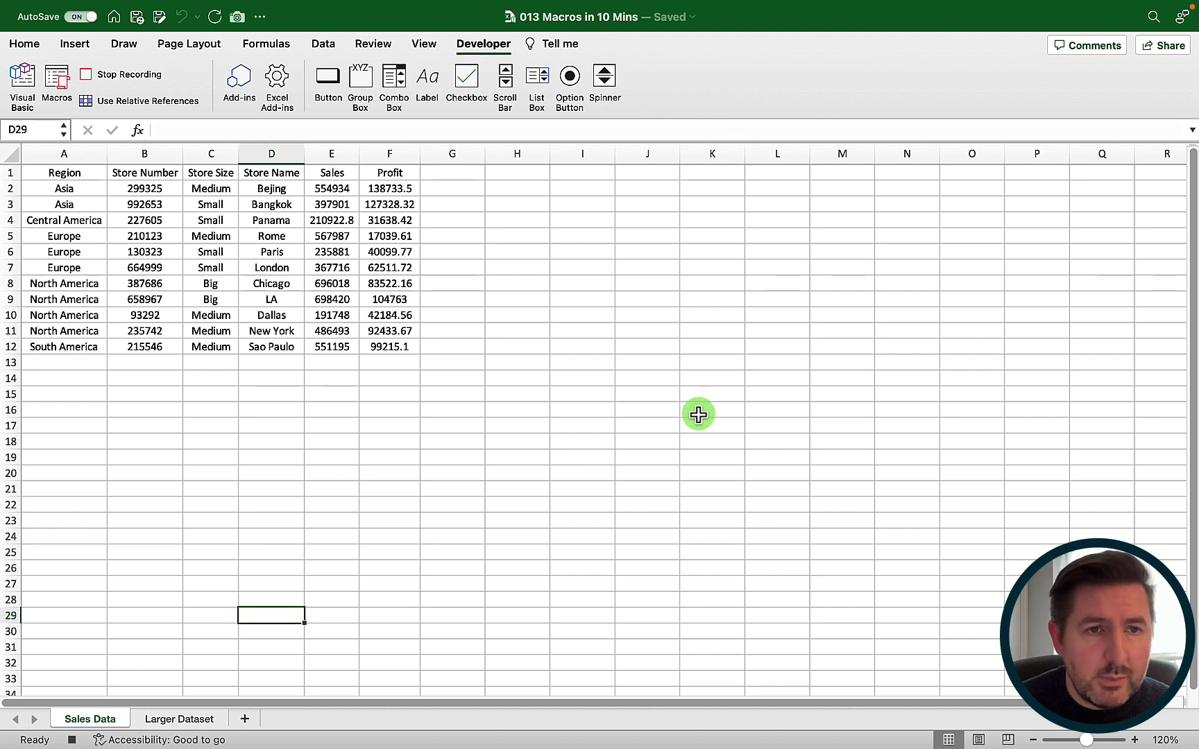
- Select headers A1 to F1 and give them a dark fill with white font
click(77, 173)
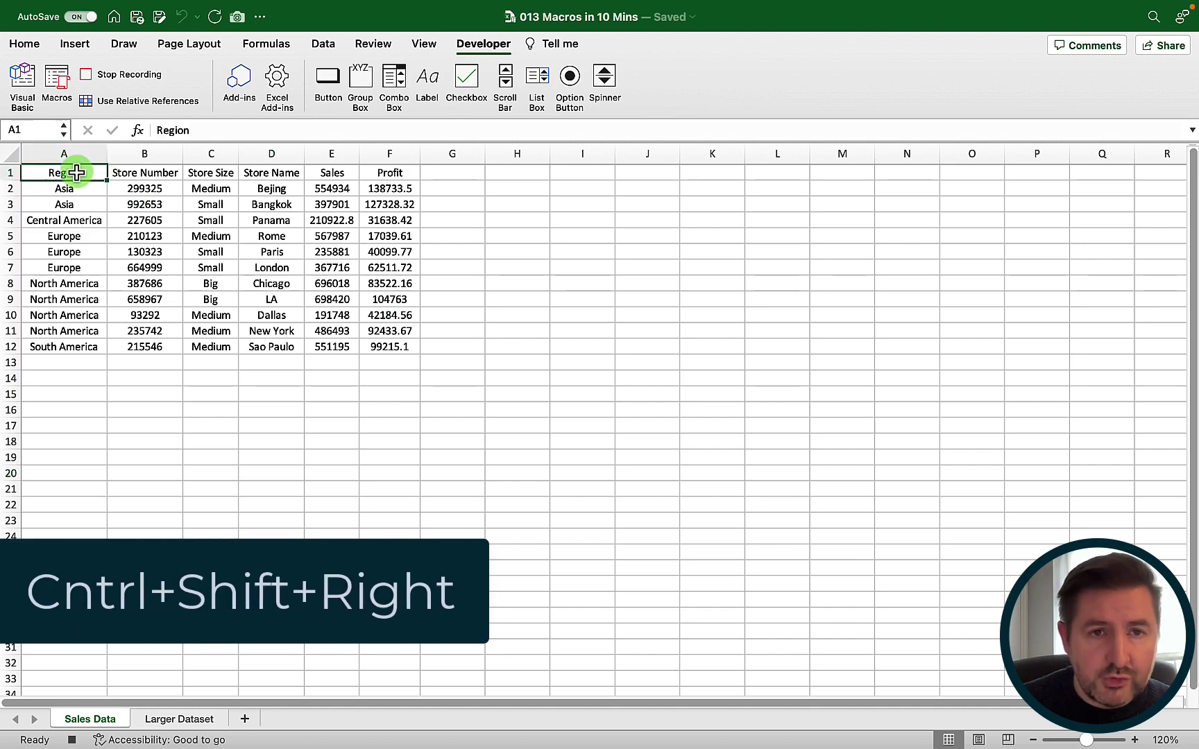
key(ctrl+shift+Right)
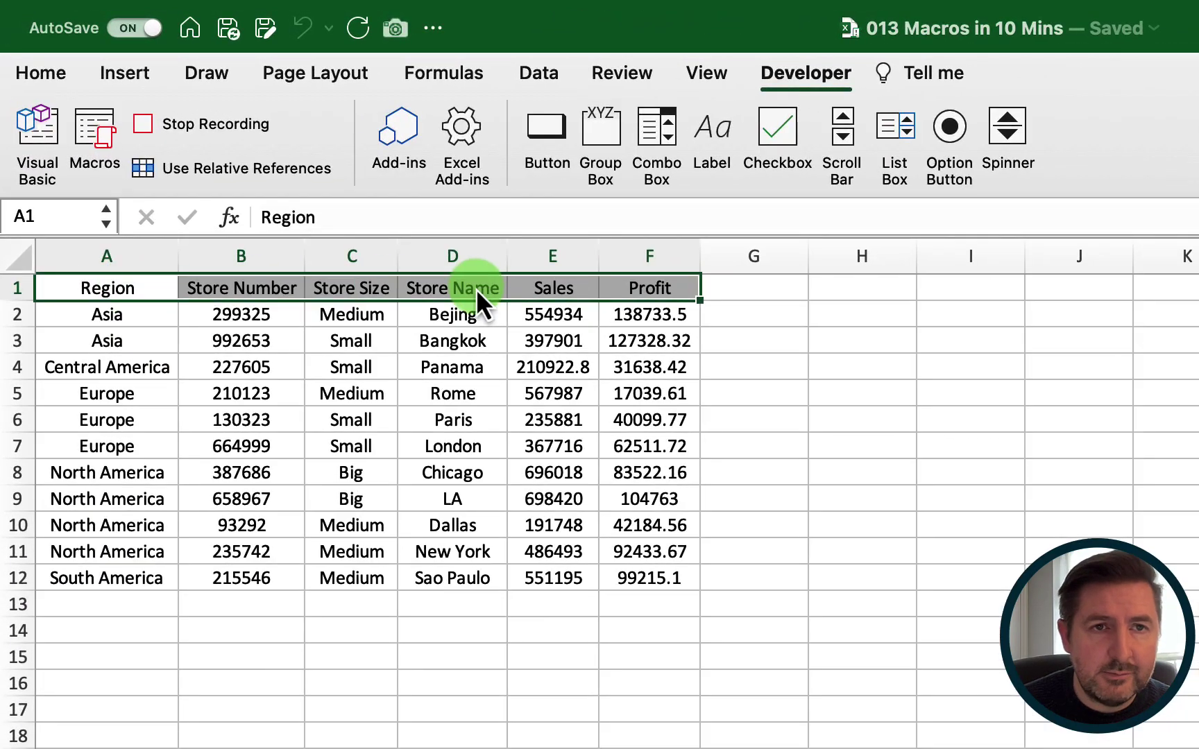
click(52, 76)
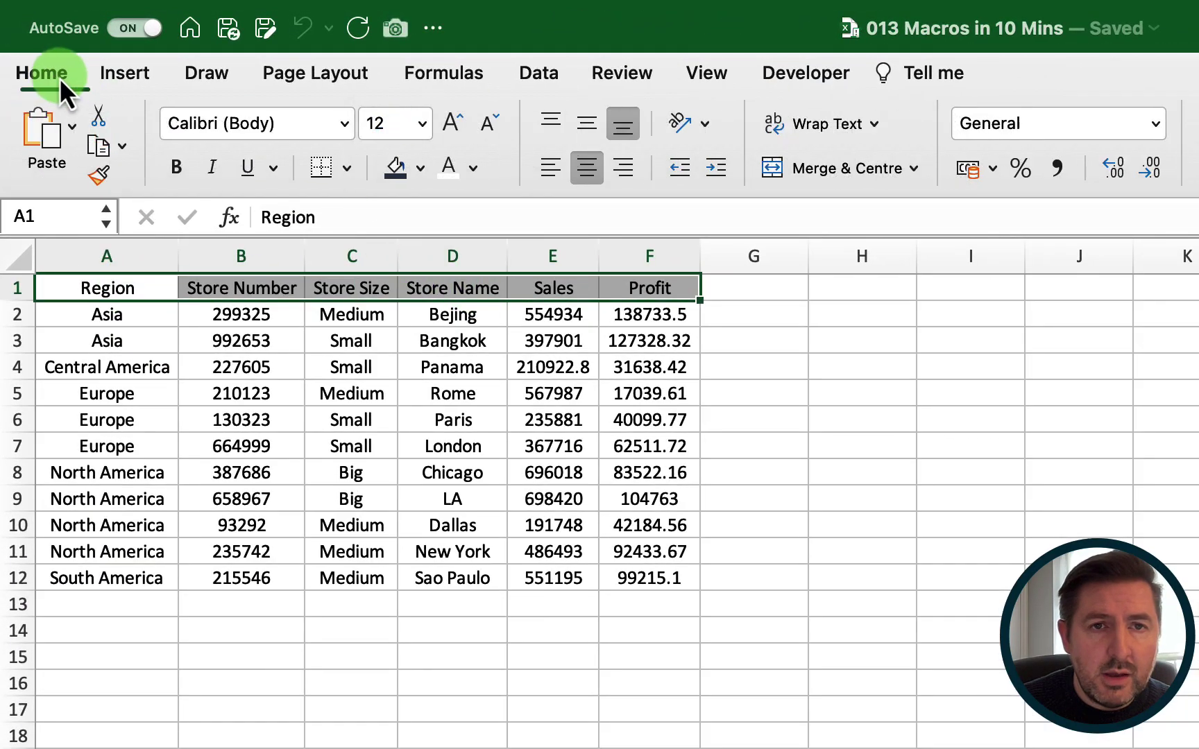
click(395, 168)
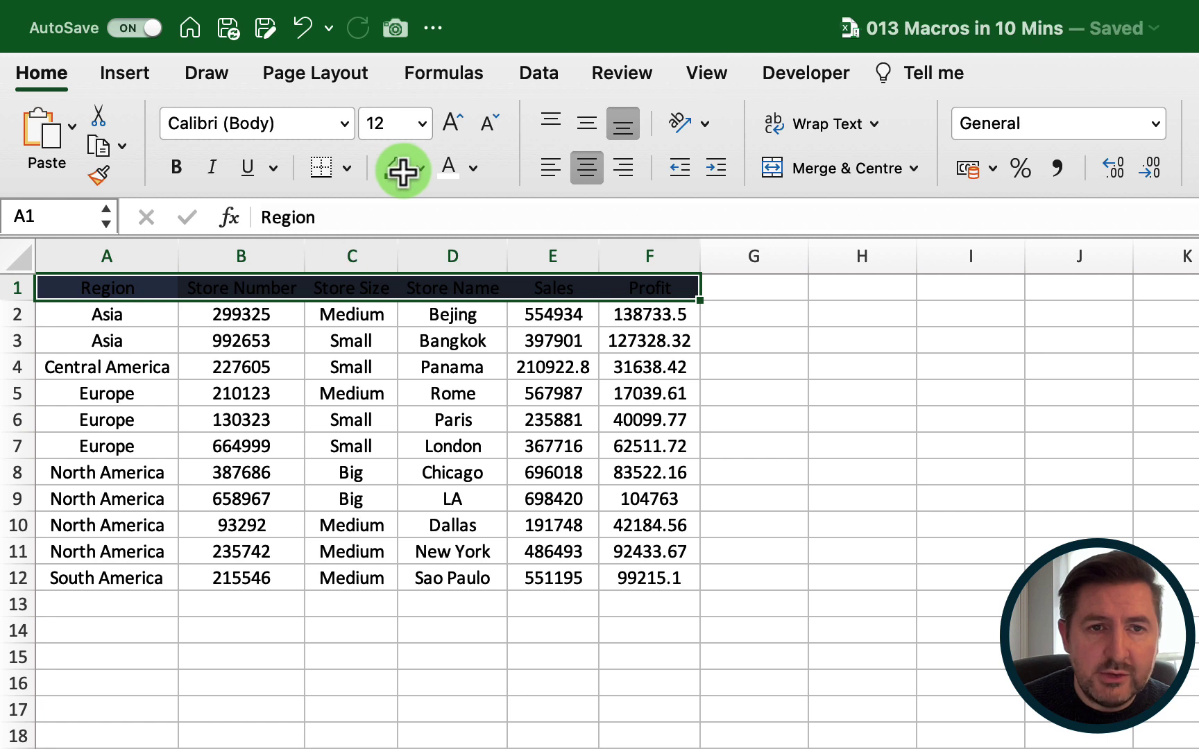
click(450, 170)
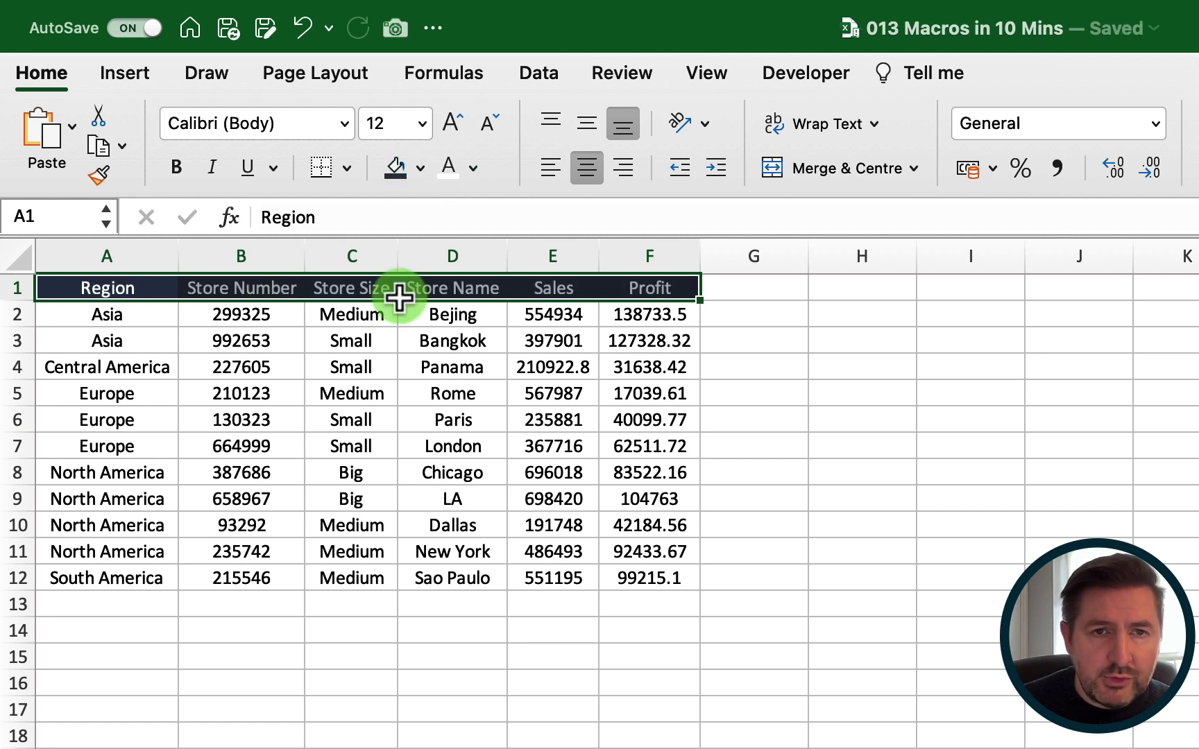
key(Right)
key(Right)
key(Right)
key(Right)
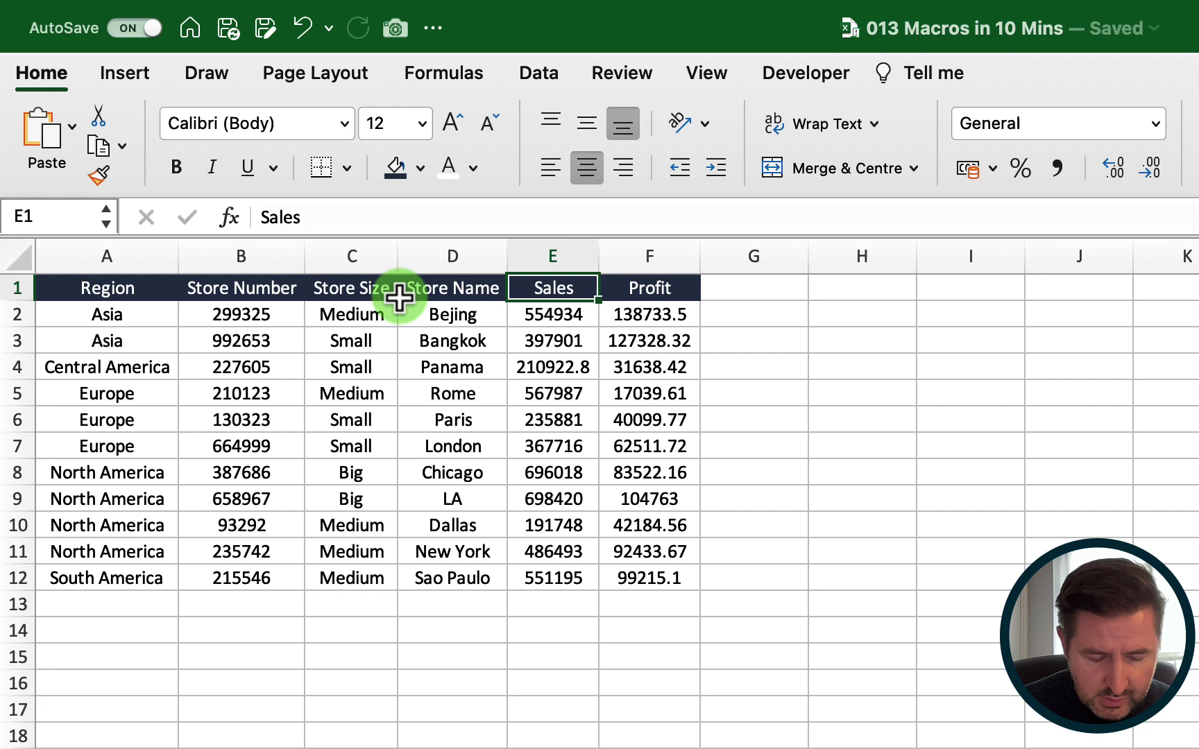
- Format Sales and Profit through row 12 as £ Accounting with zero decimal places
key(ctrl+shift+Right)
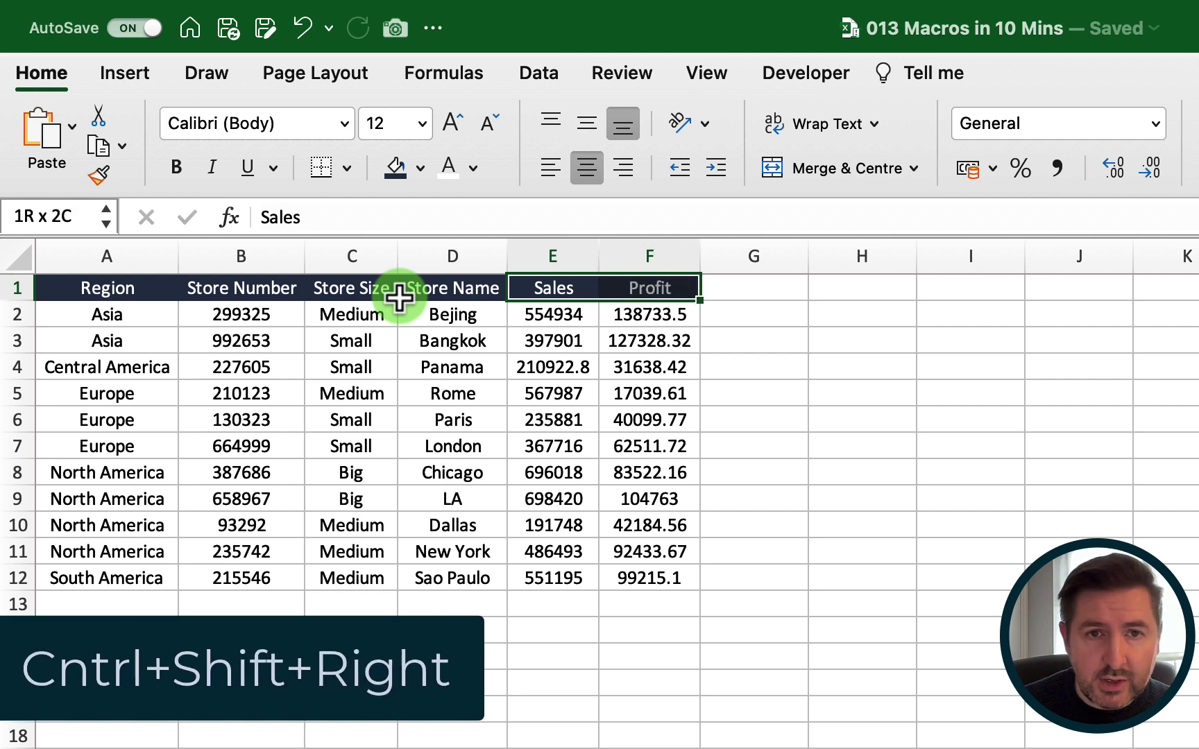
key(ctrl+shift+Down)
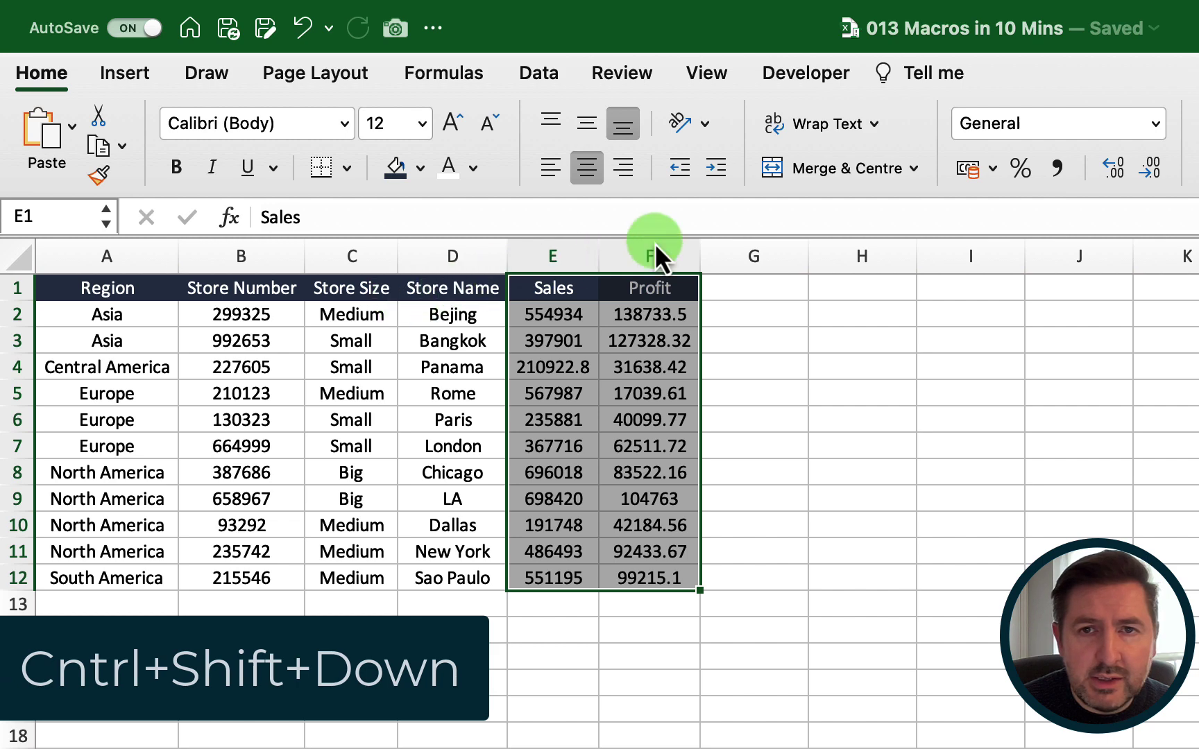
click(1156, 132)
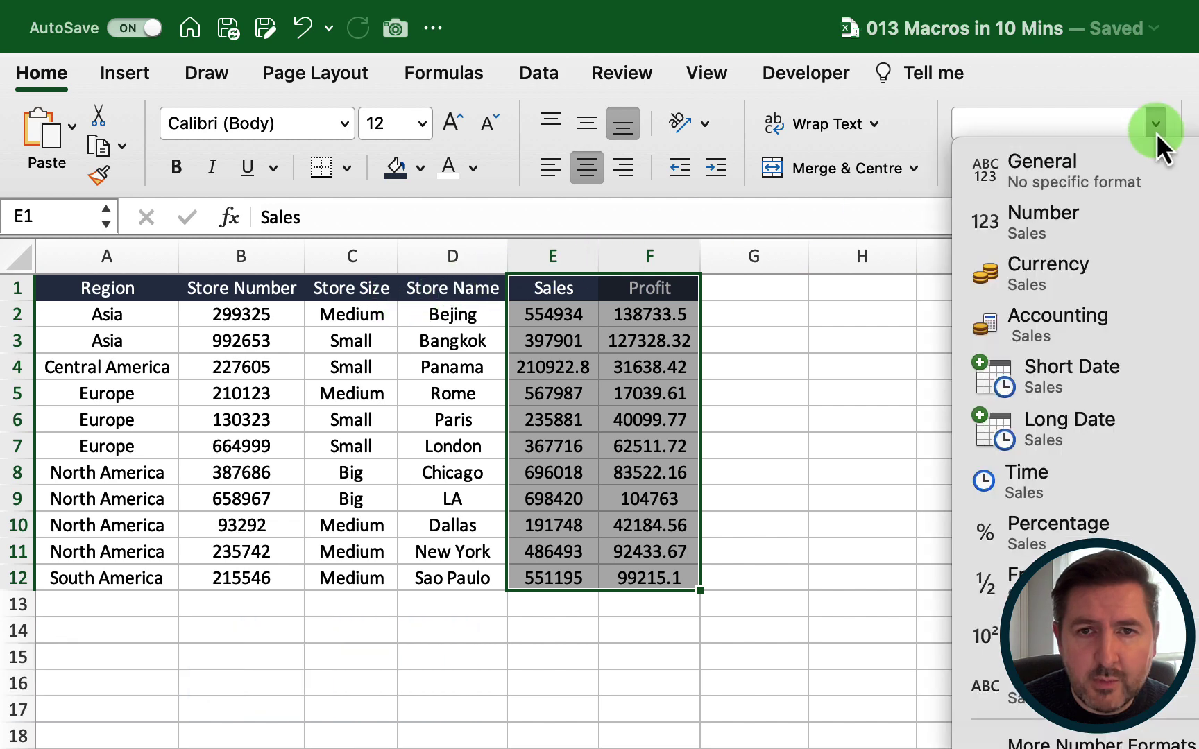
click(1099, 316)
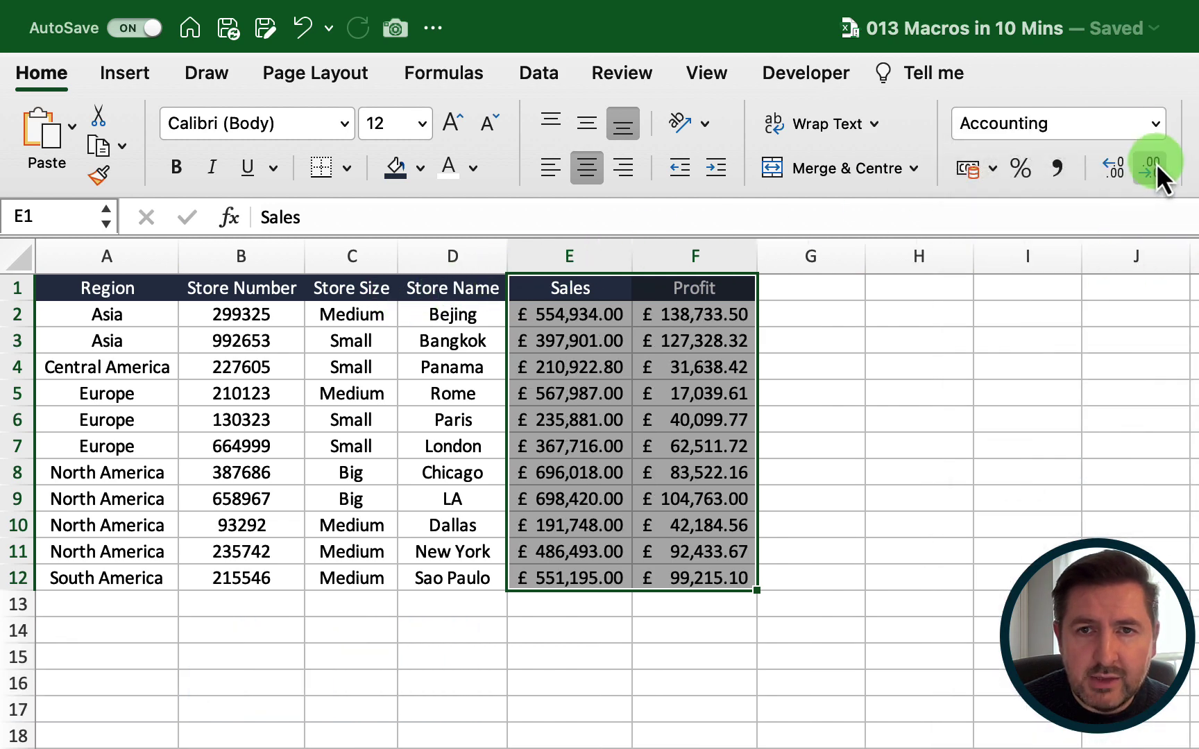
click(1155, 163)
click(1155, 164)
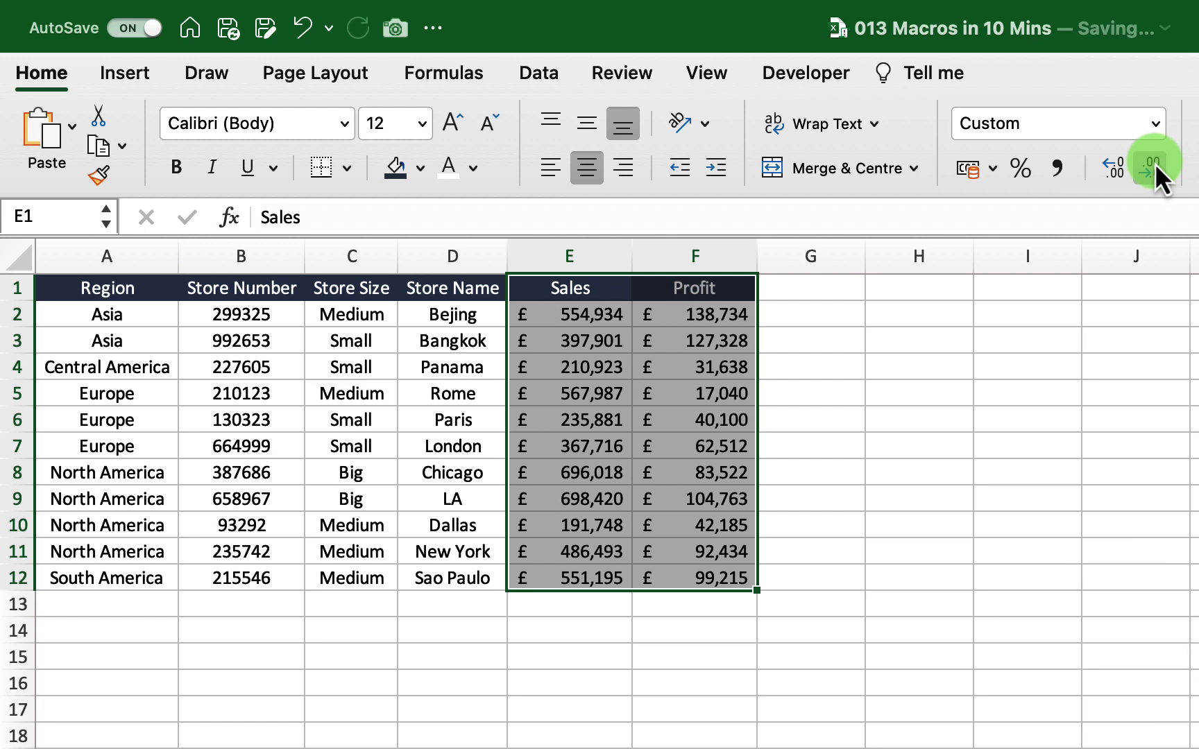
click(436, 289)
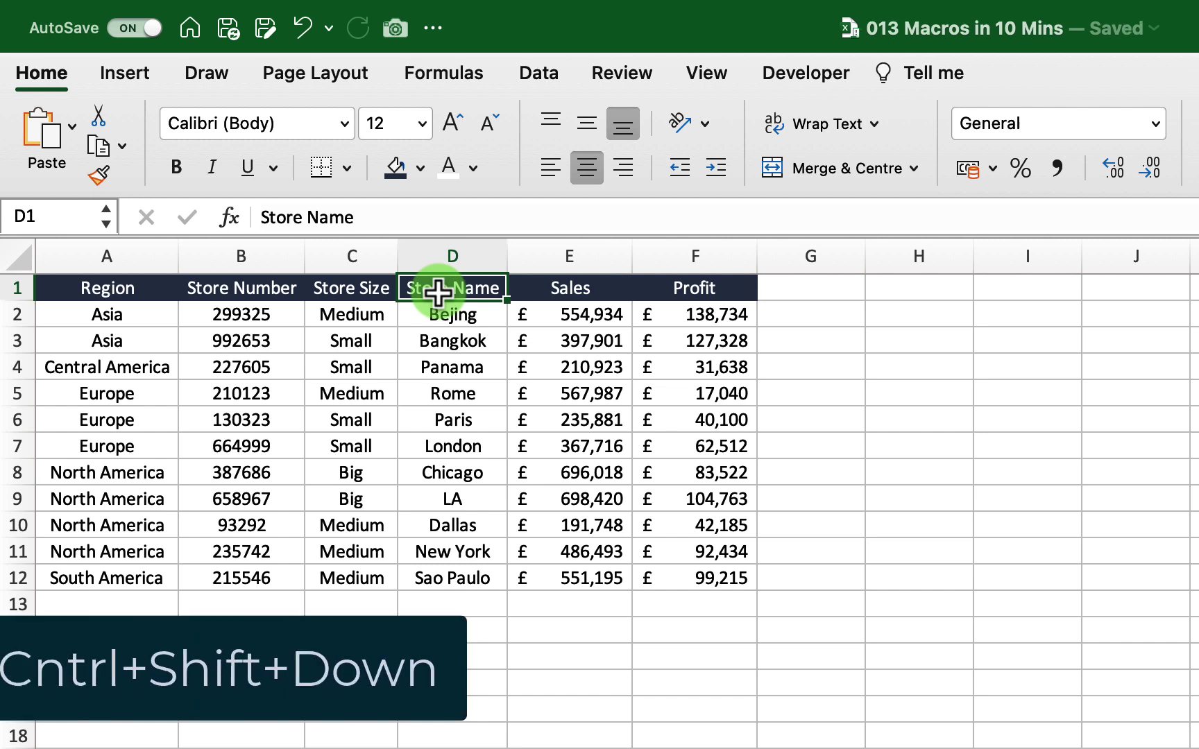
- Insert a Sales-column, Profit-line combo chart from Store Name to Profit, placed right of the table, untitled
key(ctrl+shift+Down)
key(ctrl+shift+Right)
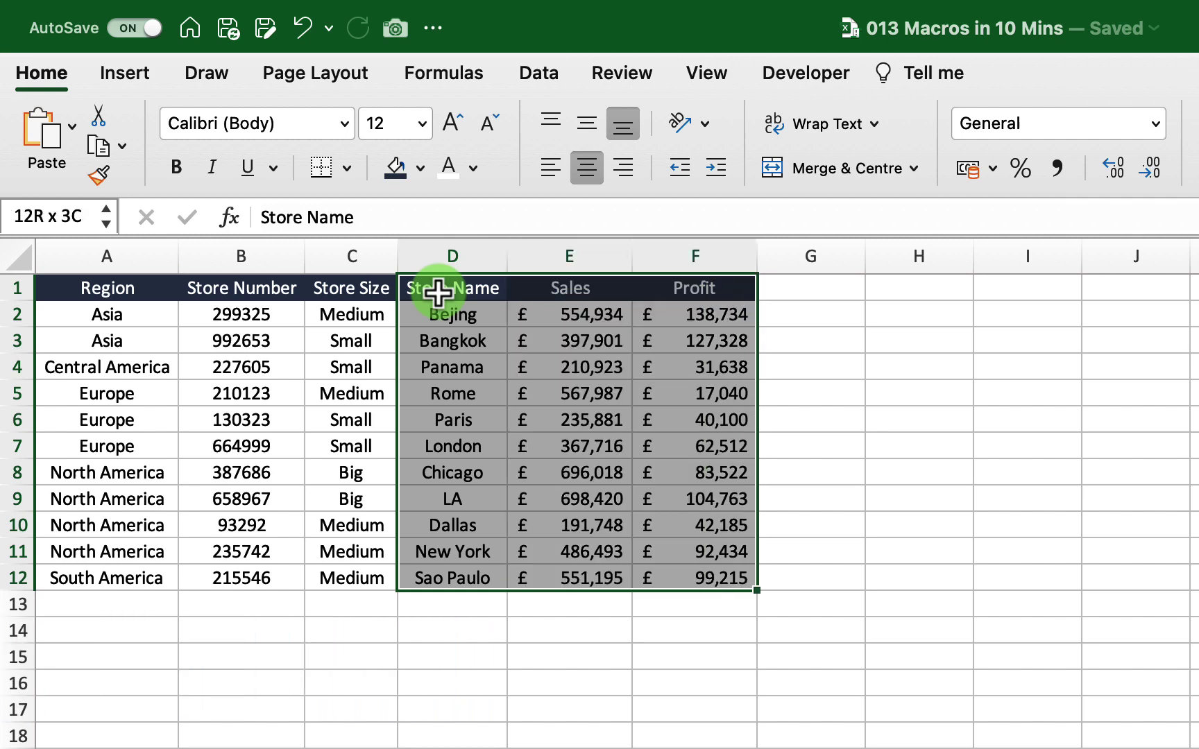
click(131, 71)
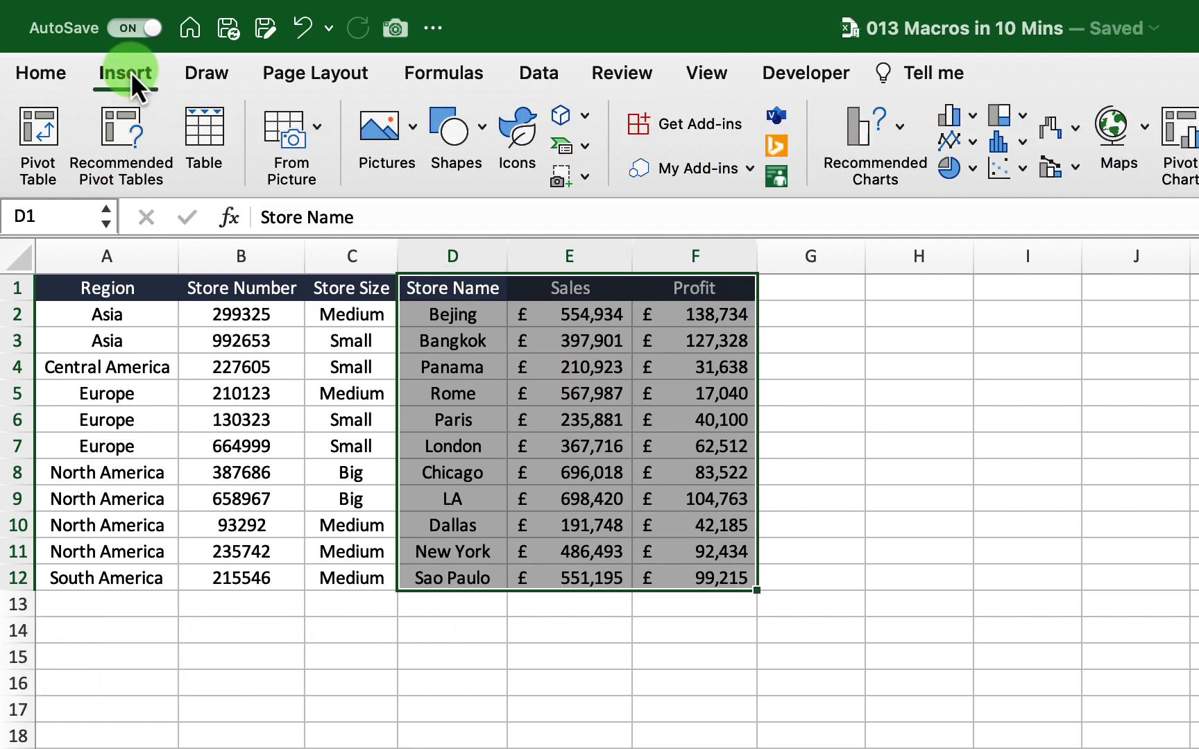
click(1067, 172)
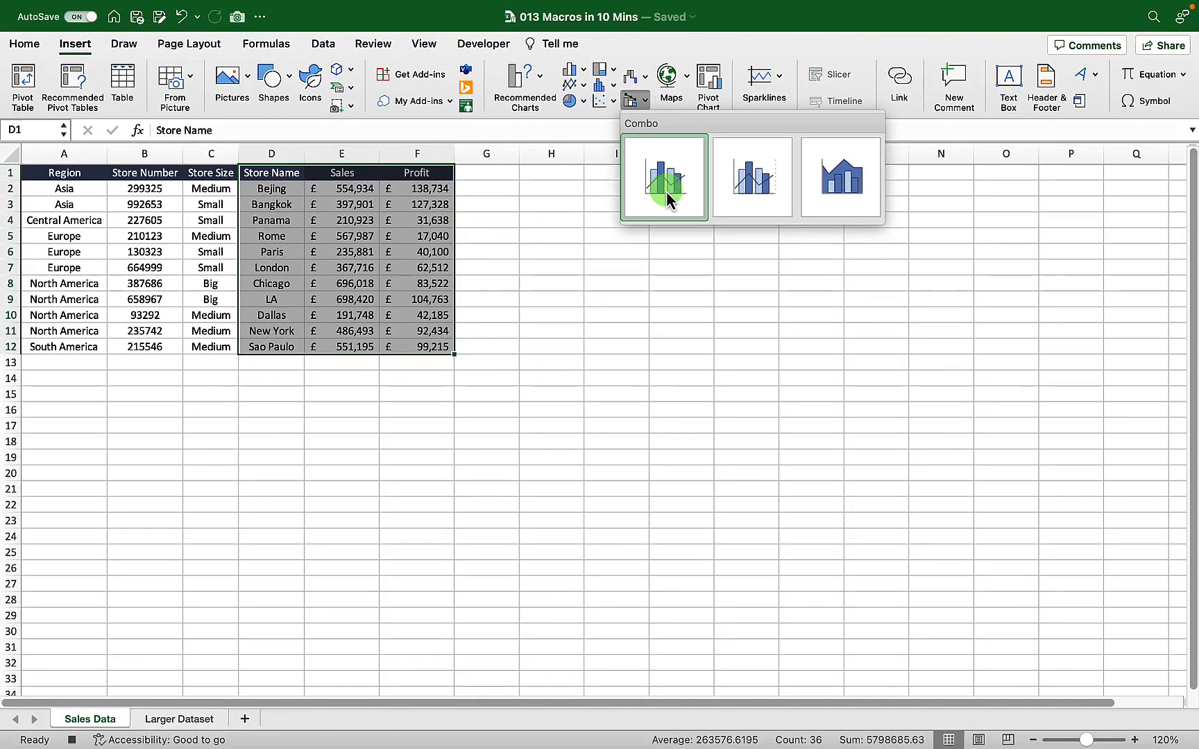
click(1047, 298)
drag(486, 338, 575, 185)
click(693, 183)
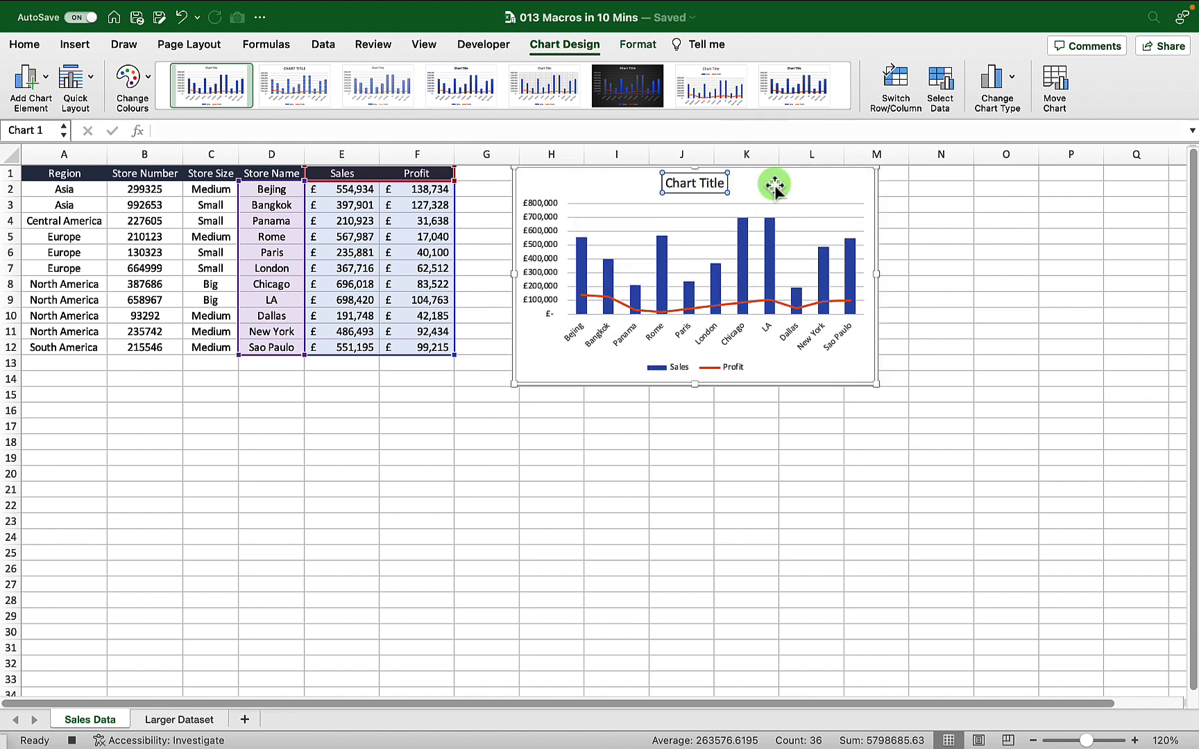
key(Delete)
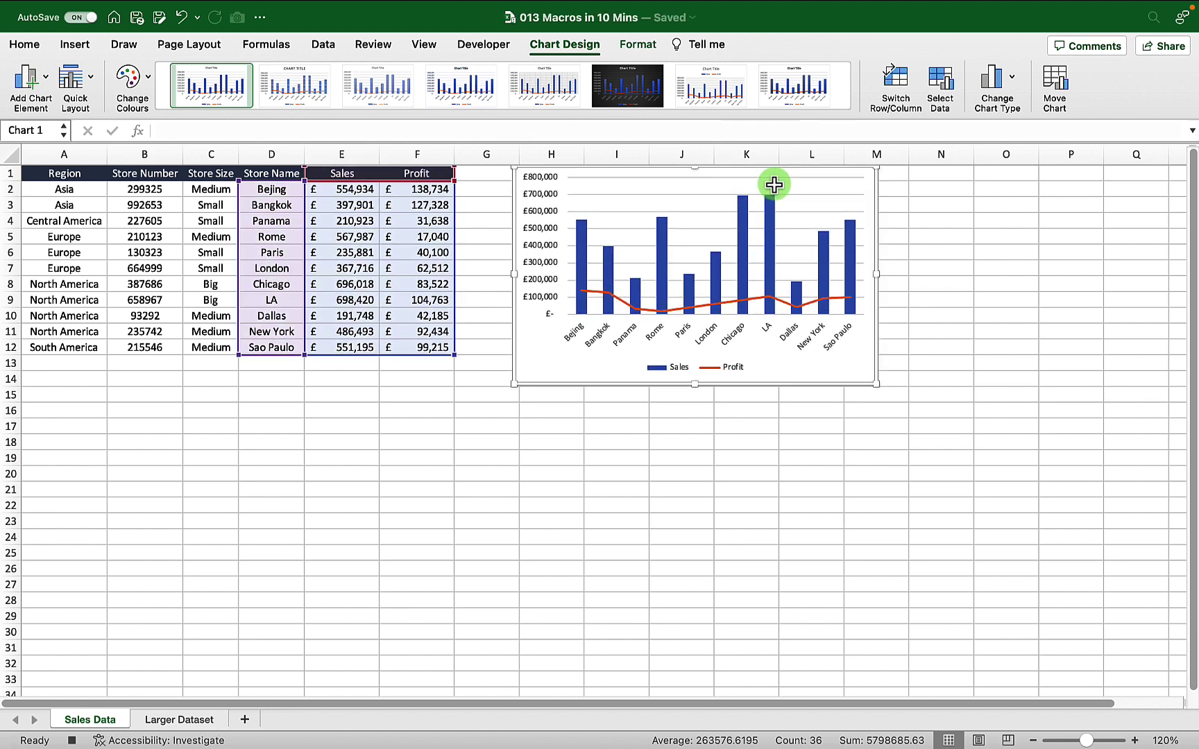
- Stop the Format macro recording from the Developer tab
click(492, 46)
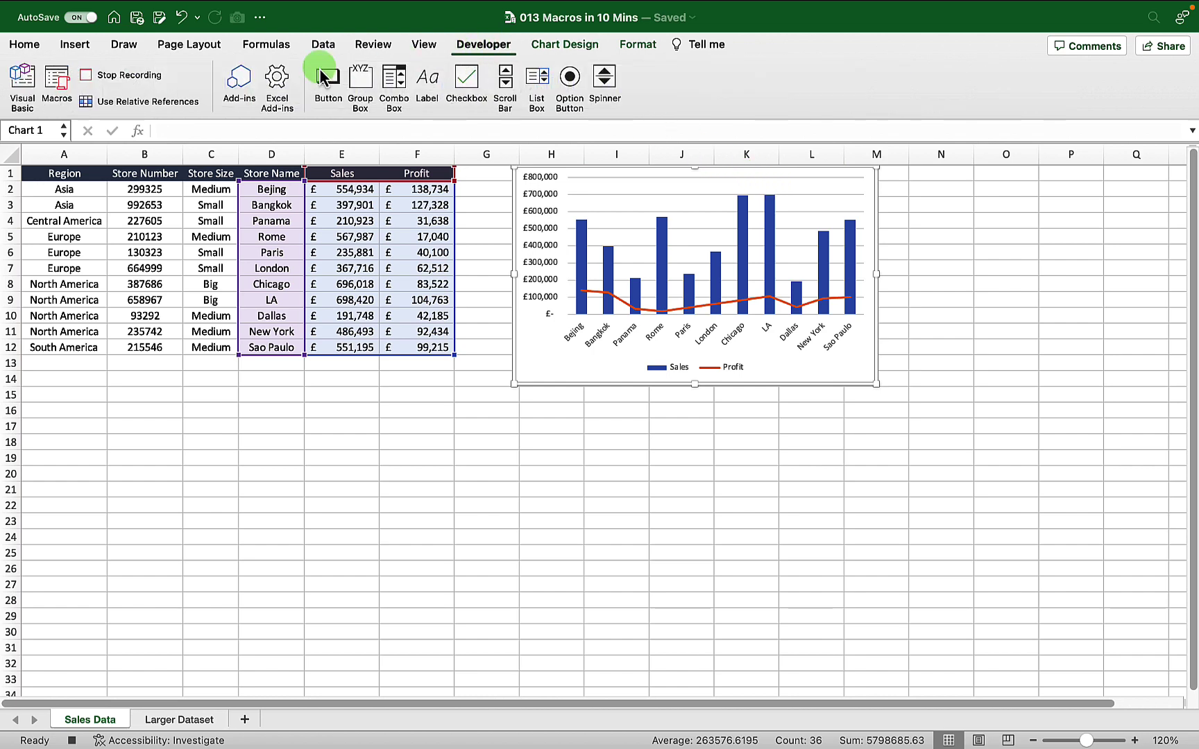
click(131, 78)
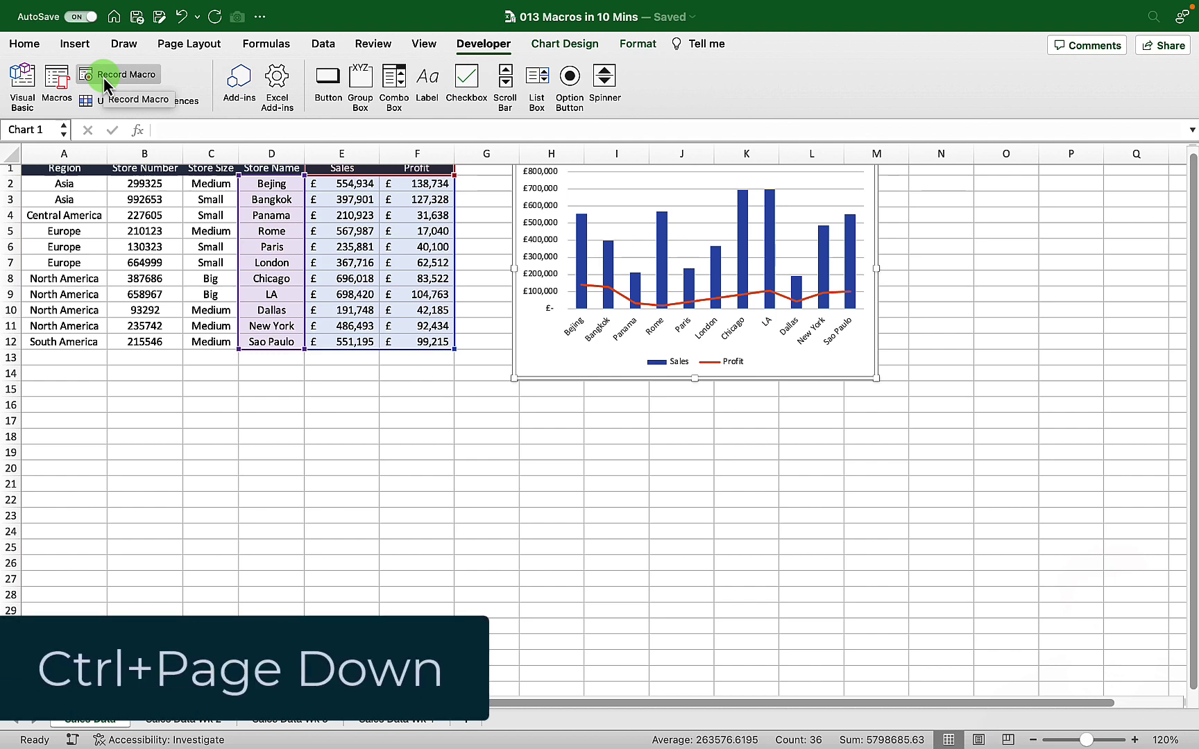
- Switch to Sales Data Wk 2 and run the Format macro there
key(ctrl+Page_Down)
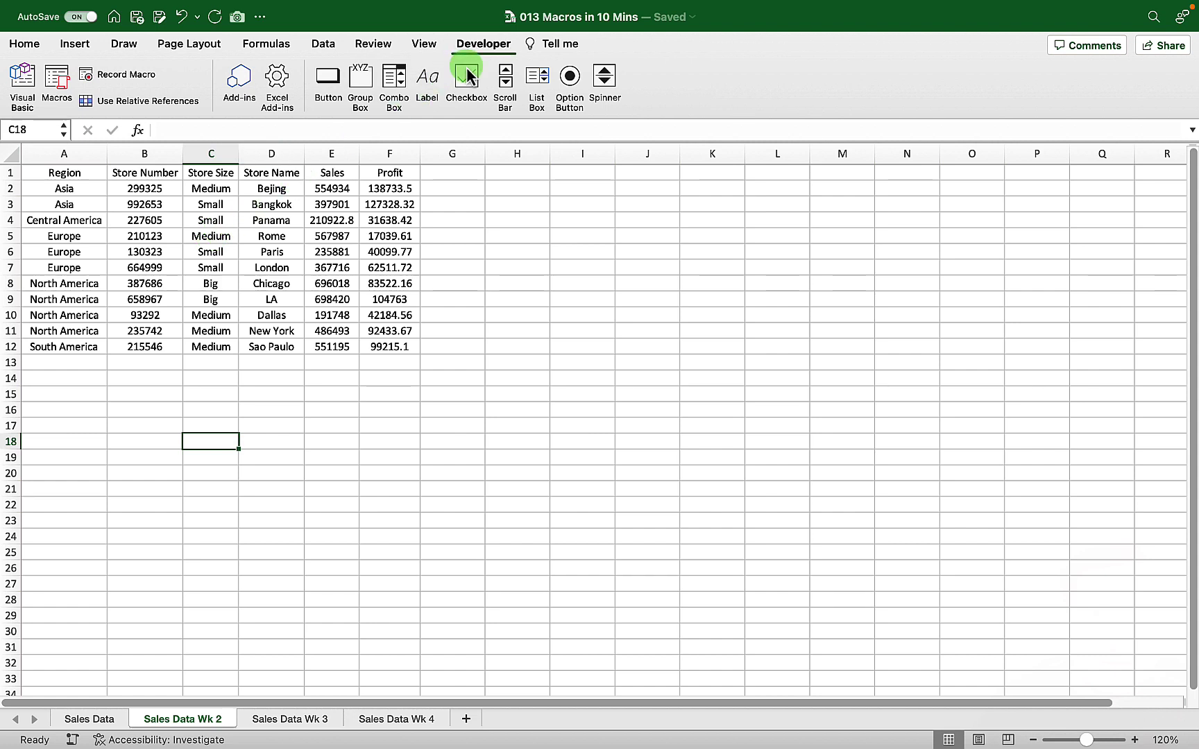
click(60, 90)
click(435, 199)
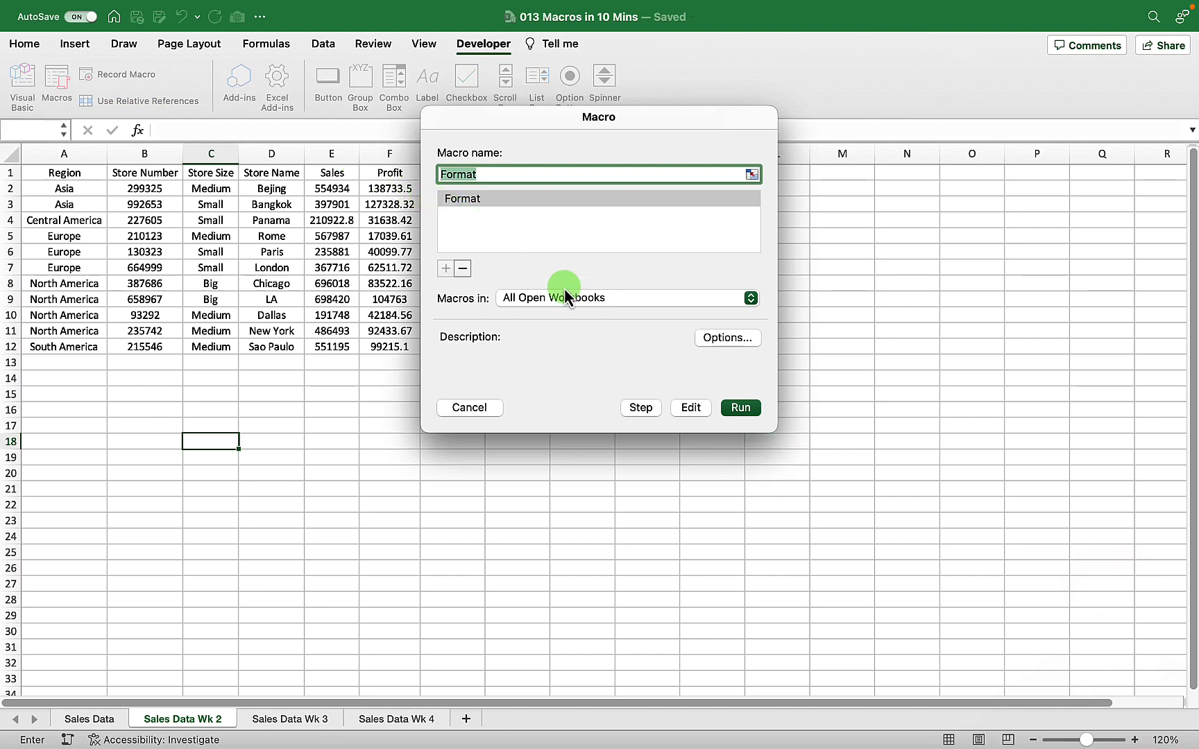
click(741, 410)
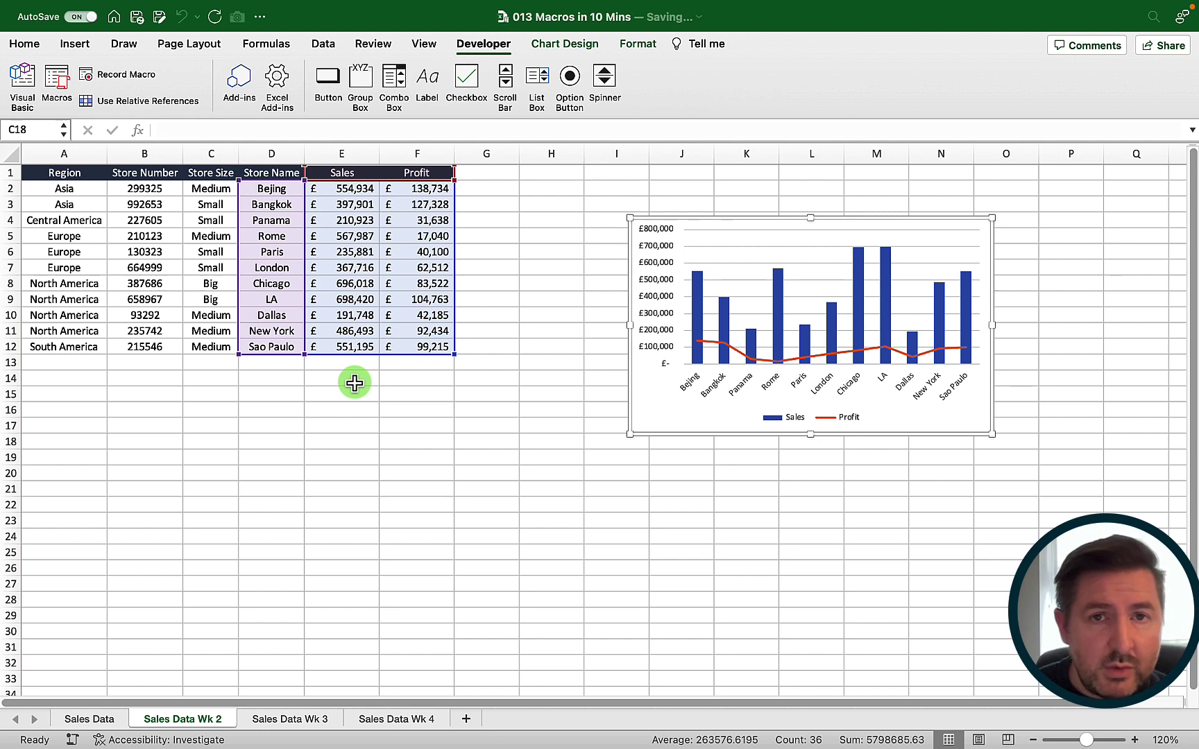
- Step into the Format macro from the Macros list to open its code in the VBA editor
click(482, 44)
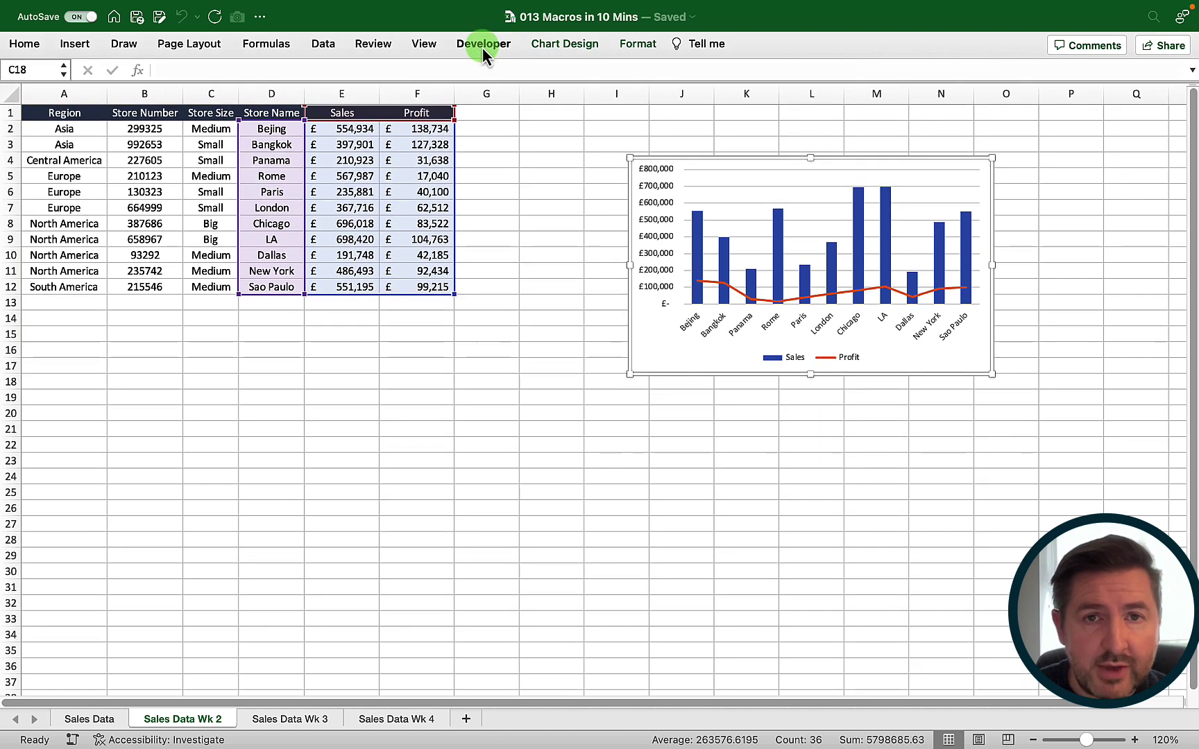
click(483, 47)
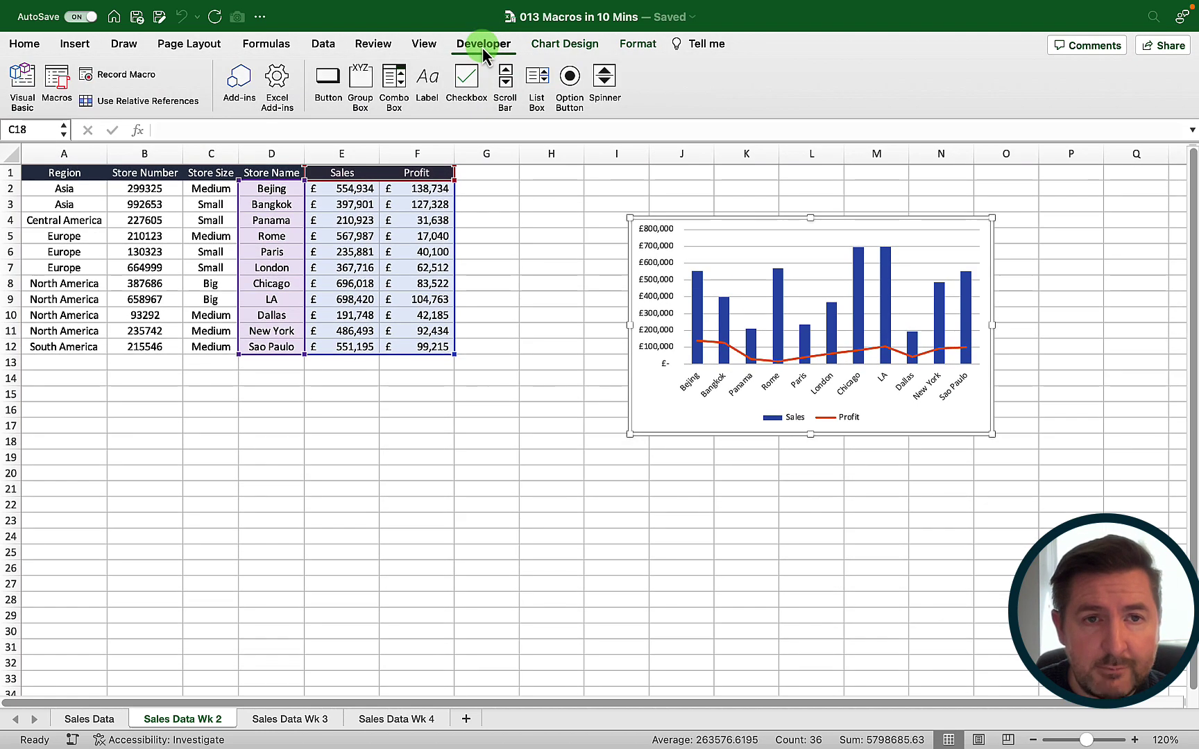
click(59, 83)
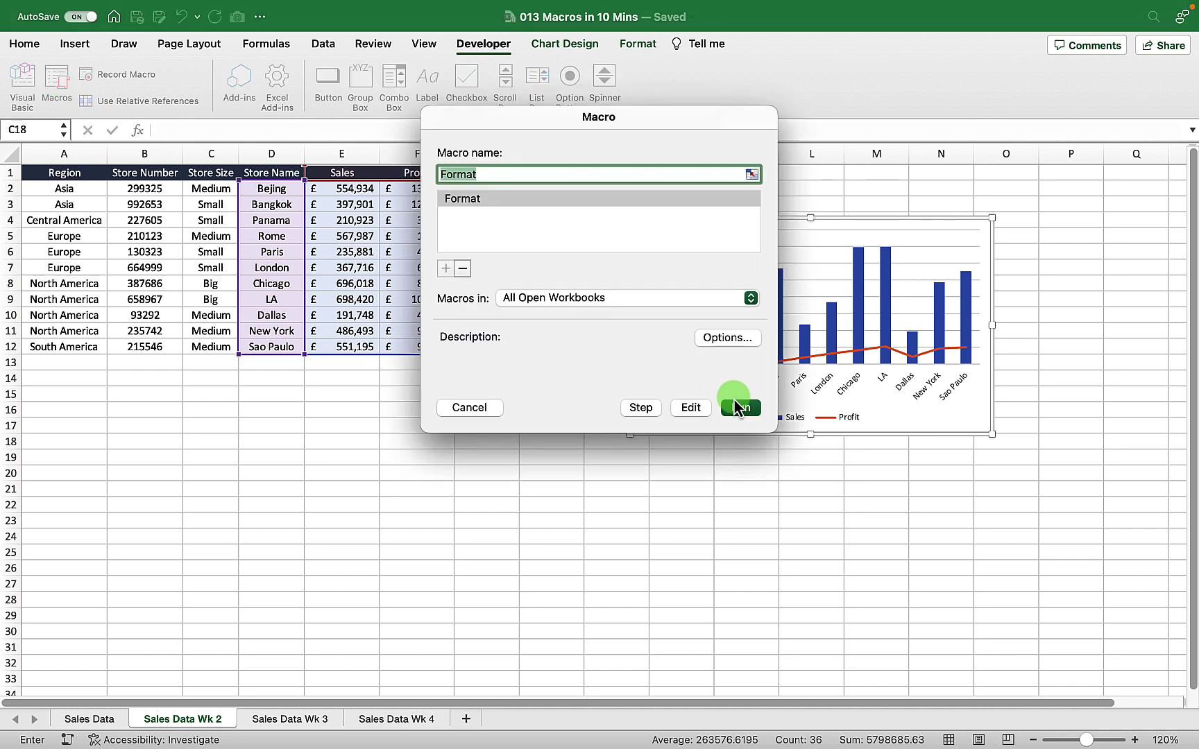
click(641, 408)
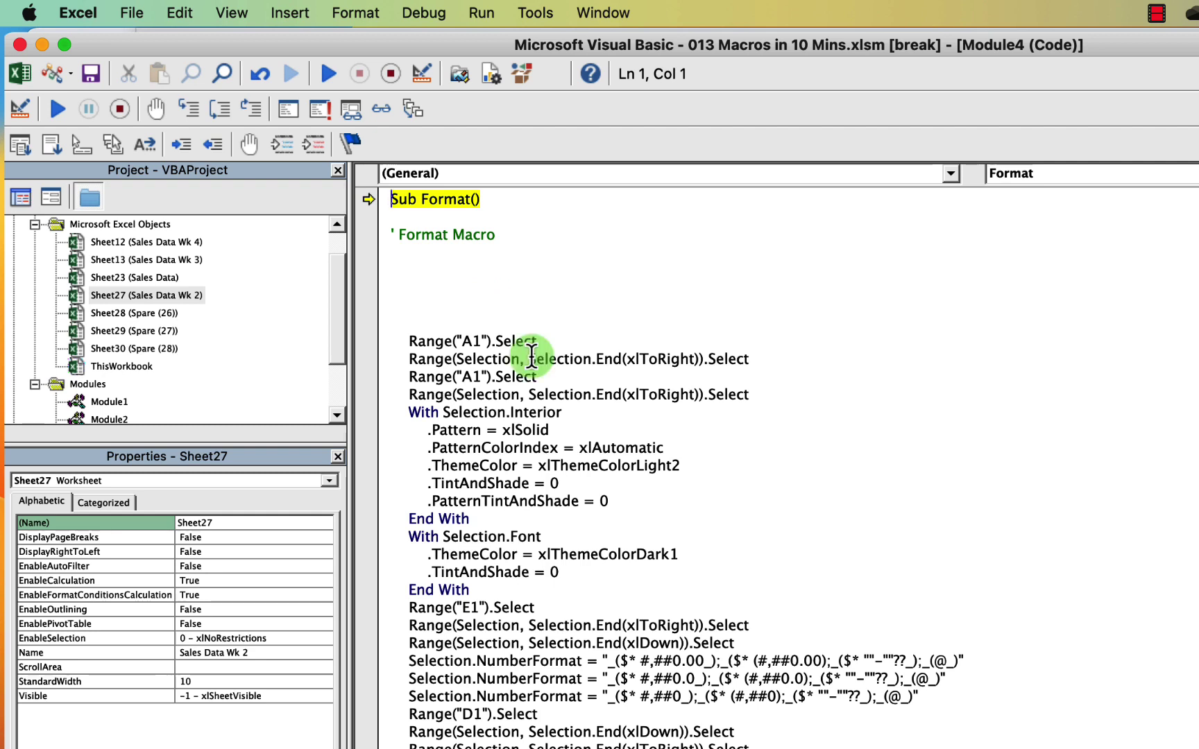
- Paste 'Dim lastRow As Integer' and 'lastRow = Cells(Rows.Count, 2).End(xlUp).Row' below the macro comment
click(417, 264)
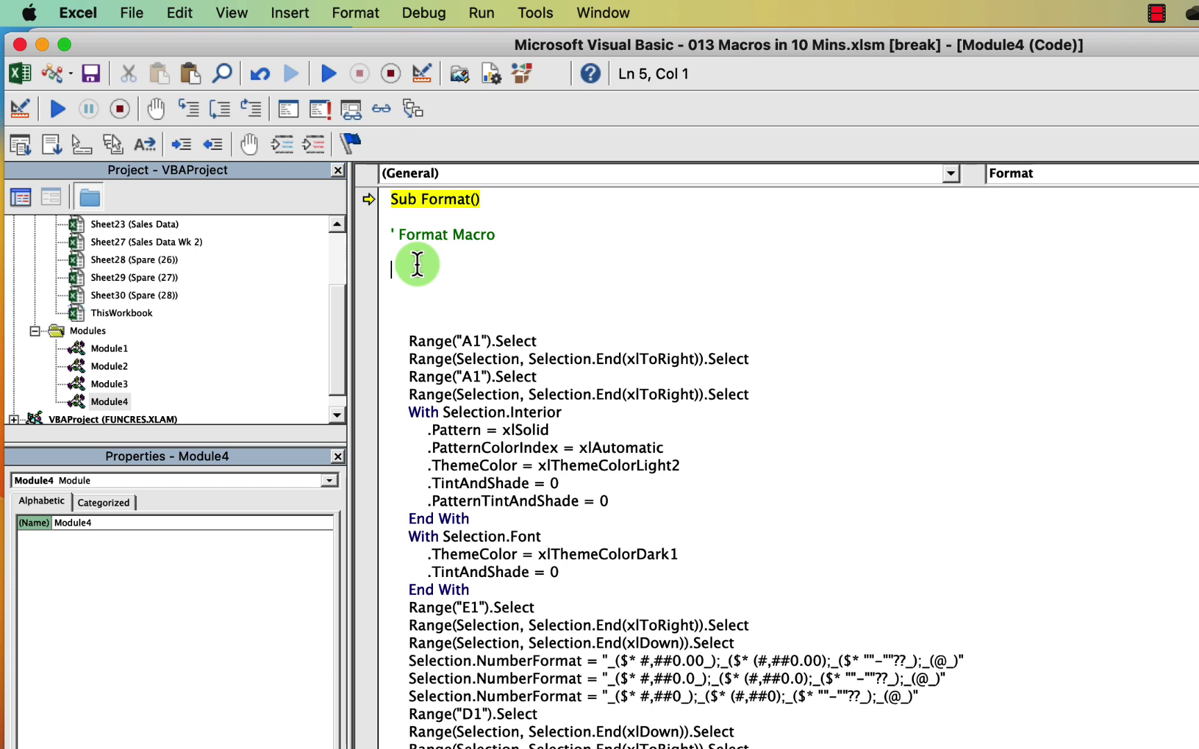
text(Dim lastRow As Integer  'Find the end of the data range lastRow = Cells(Rows.Count, 2).End(xlUp).Row)
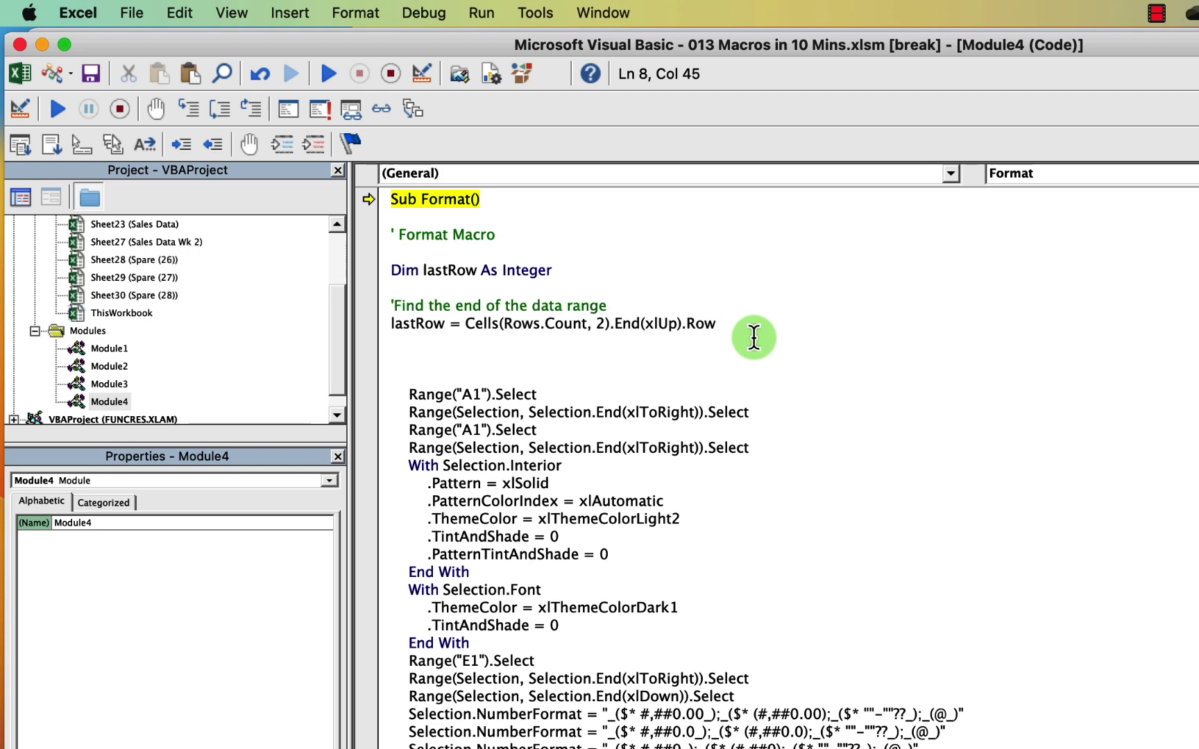
- Paste the Sales/Profit SUM totals and border code after Selection.Delete, before End Sub
scroll(853, 709, down, 6)
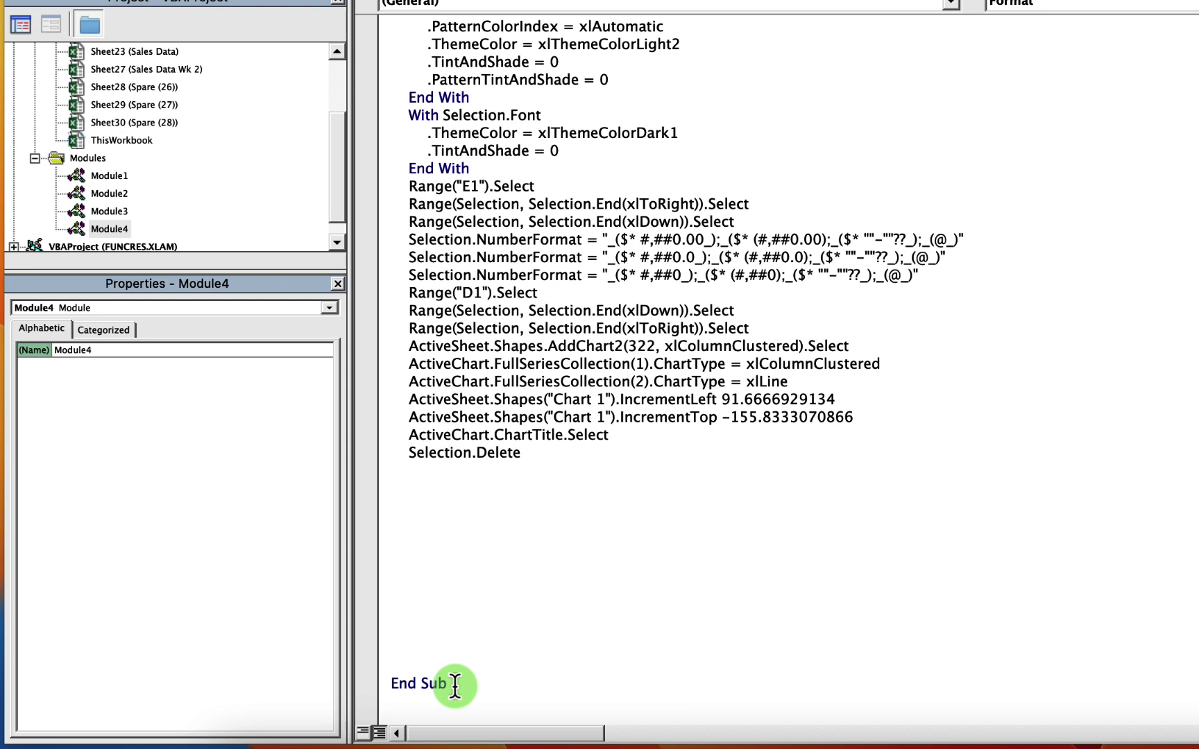
click(419, 528)
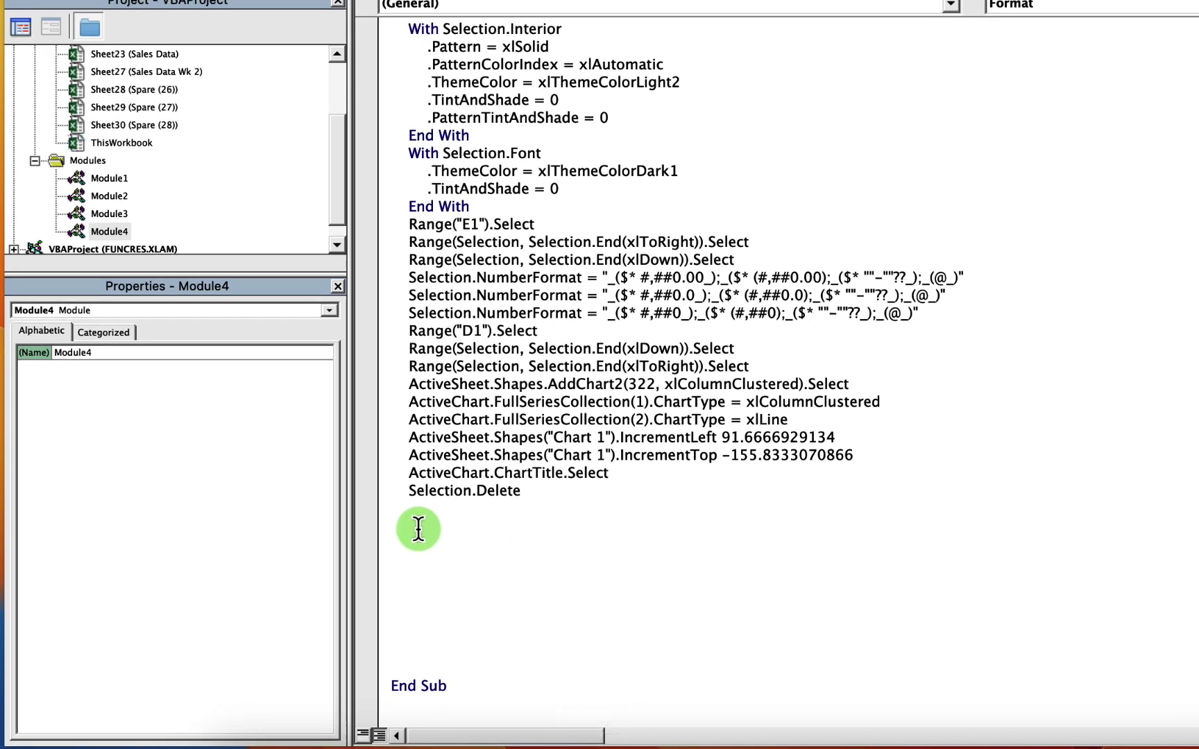
text(Sum "Sales" and "Profit" columns Cells(lastRow + 1, 5).Formula = "=SUM(E2:E" & lastRow & ")" Cells(lastRow + 1, 6).Formula = "=SUM(F2:F" & lastRow & ")"  'Format sum totals With Range("E" & lastRow + 1 & ":F" & lastRow + 1) .Borders(xlEdgeTop).Weight = xlThin .Borders(xlEdgeBottom).Weight = xlThick End With)
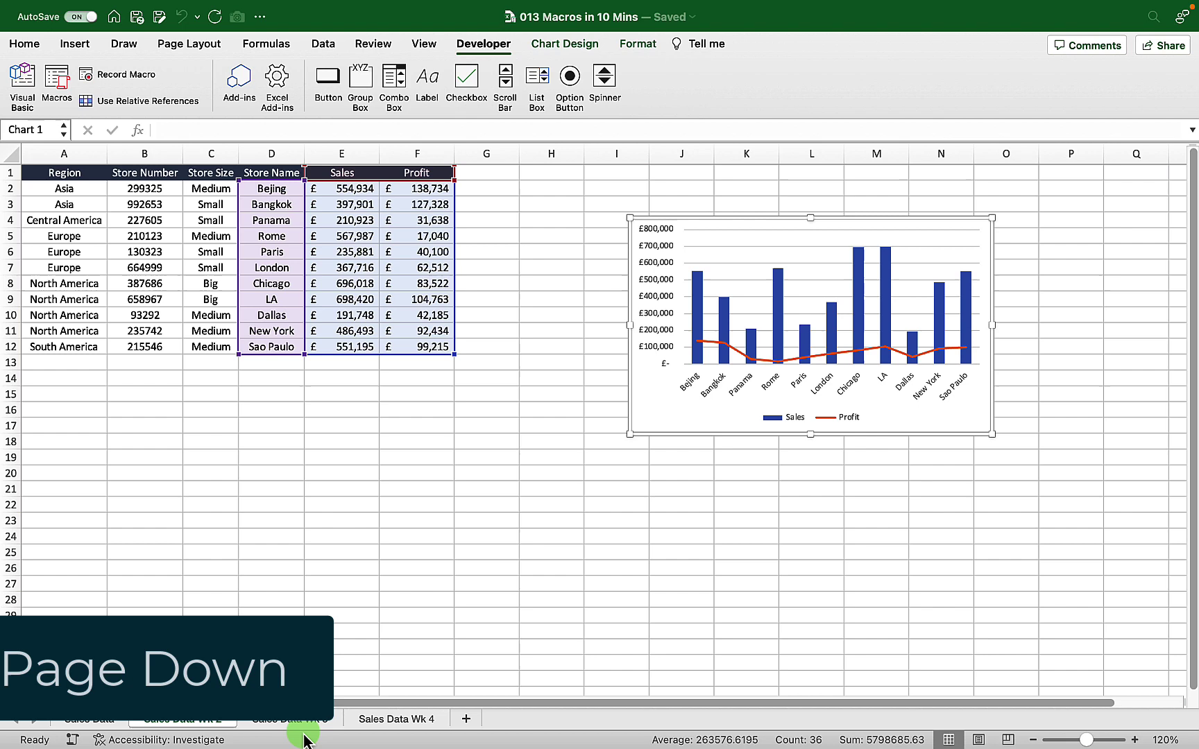
- Run the Format macro on Sales Data Wk 3, then move on to Sales Data Wk 4
key(ctrl+Page_Down)
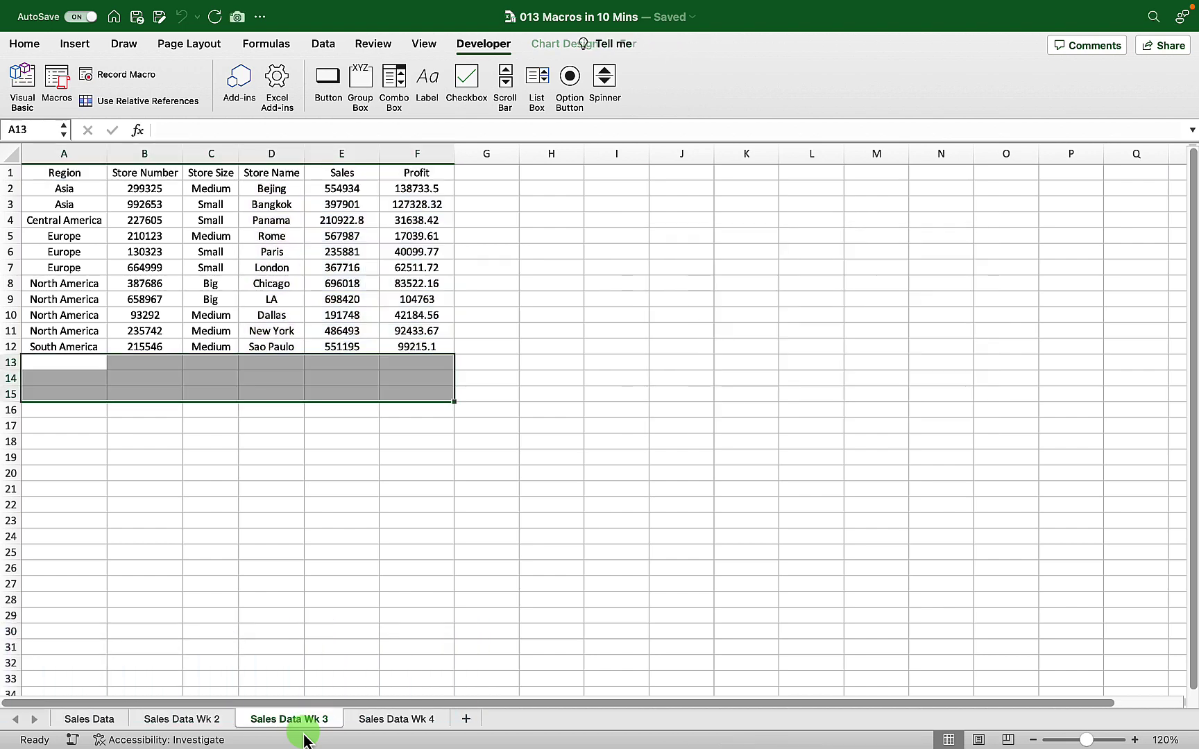
click(535, 103)
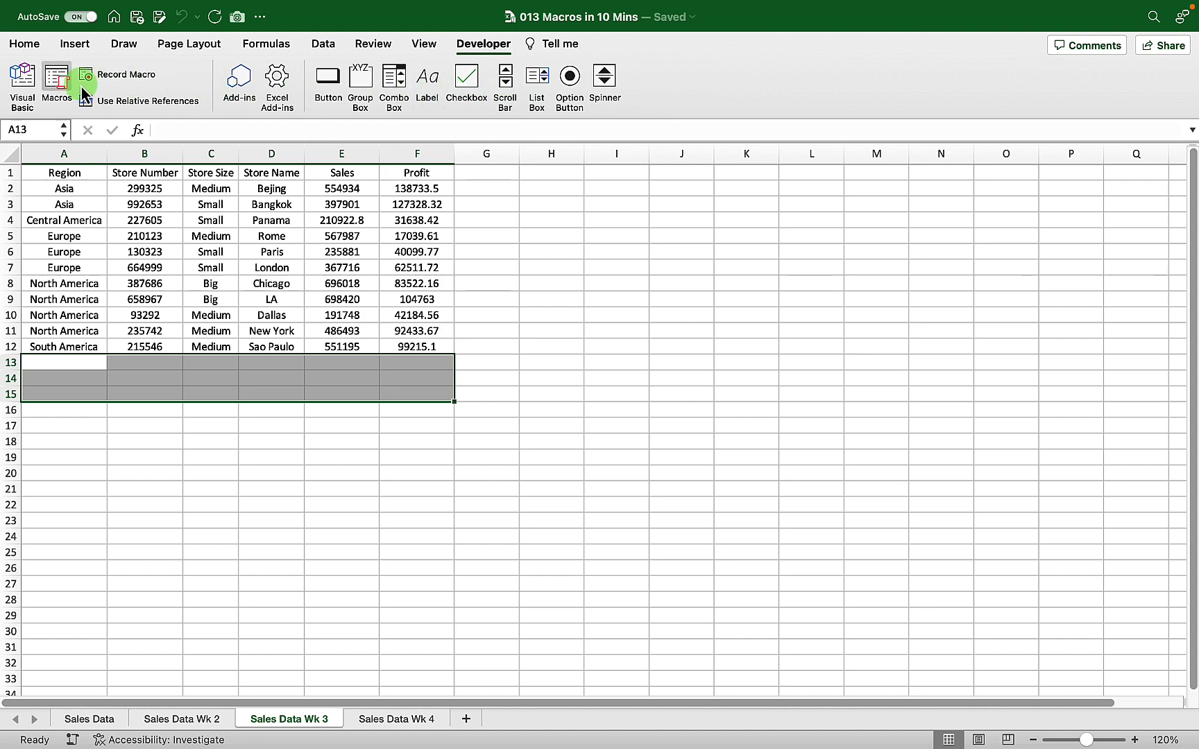
click(53, 89)
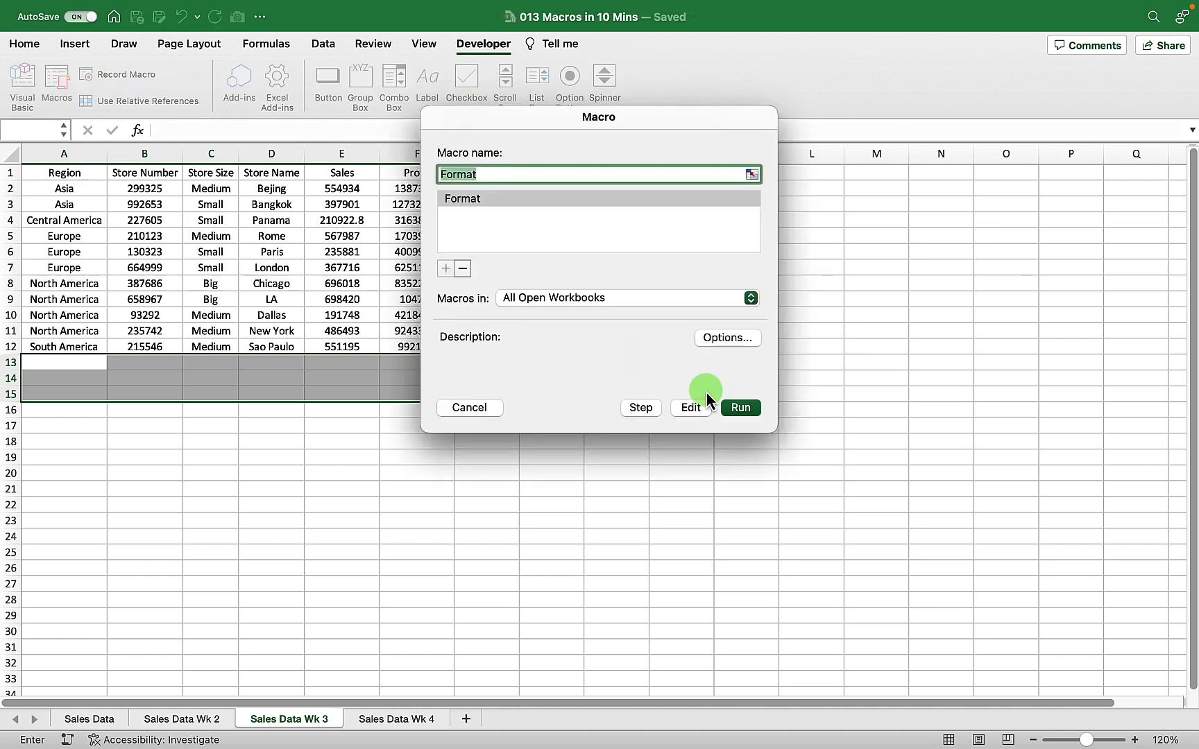
click(740, 408)
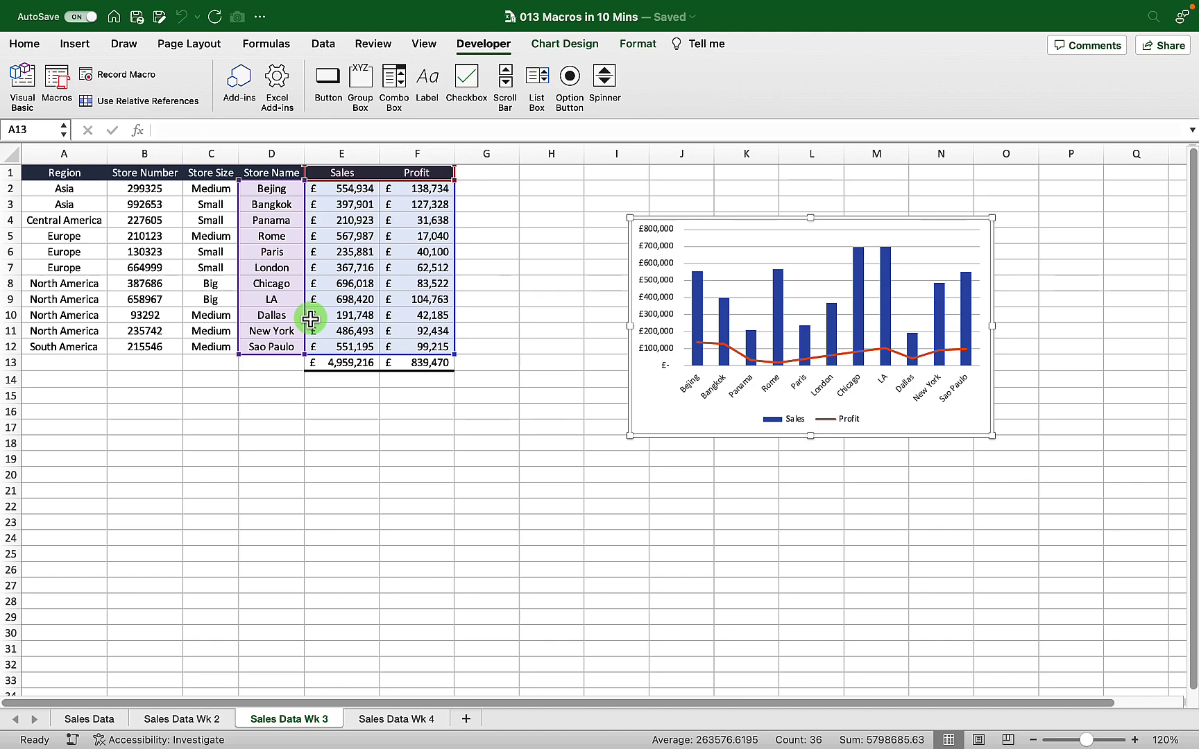
key(ctrl+Page_Down)
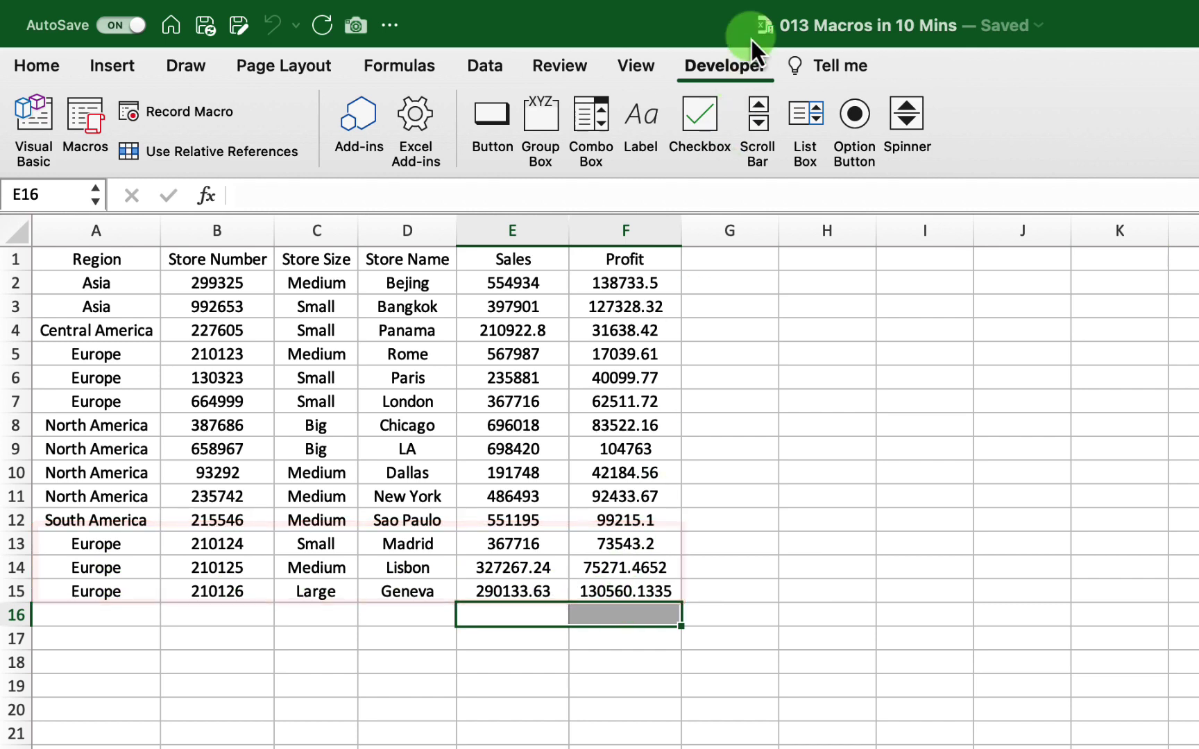
- Run the Format macro on Sales Data Wk 4, giving totals of £5,944,333 Sales and £1,118,845 Profit
click(85, 124)
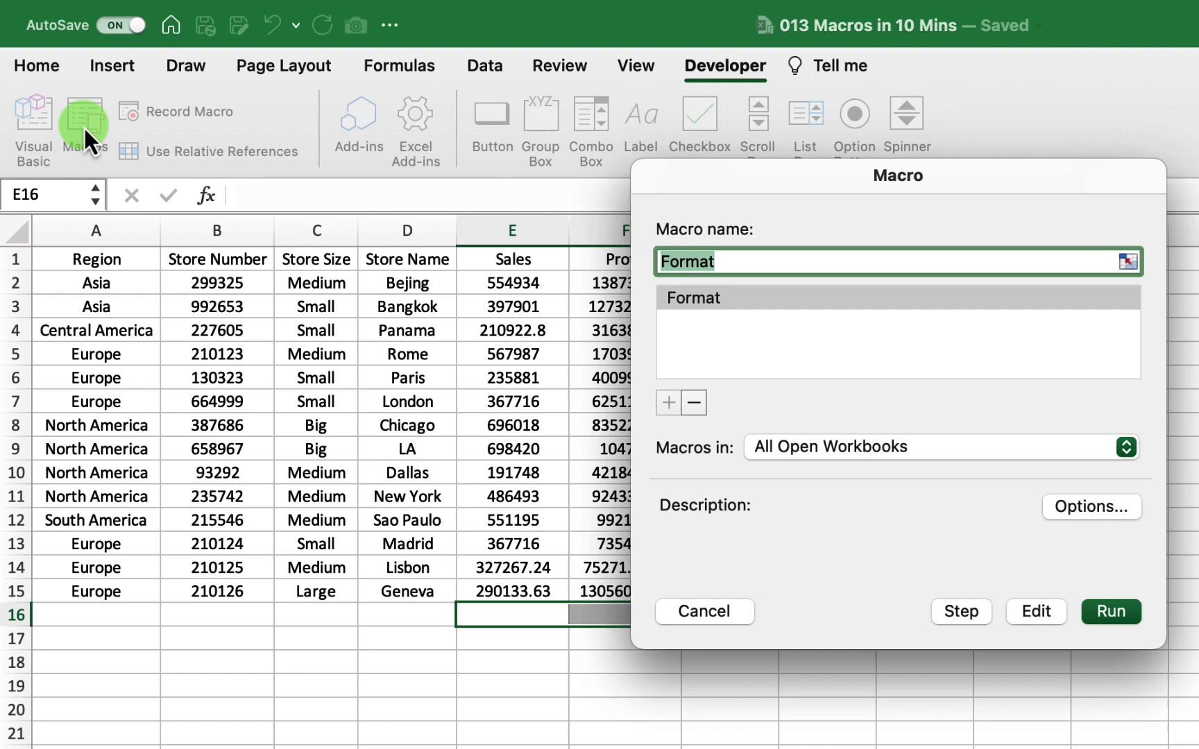
click(1110, 611)
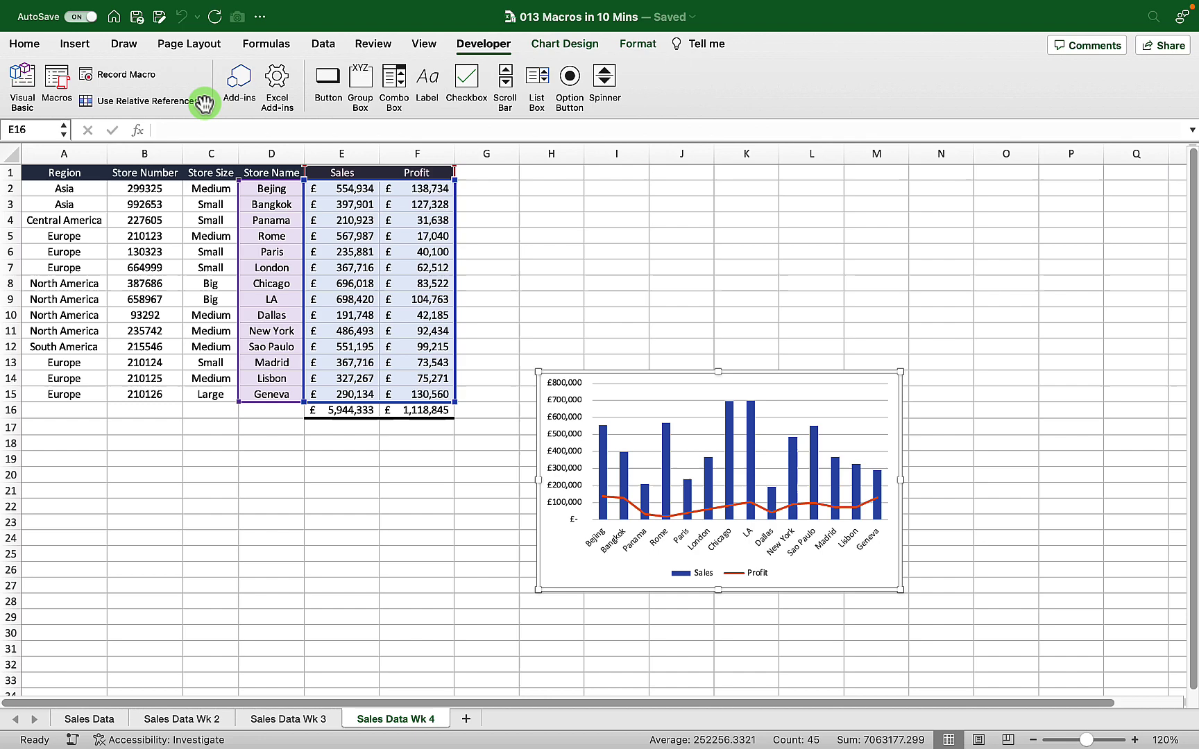
- Save '013 Macros in 10 Mins' as an Excel Macro-enabled Workbook (.xlsm)
click(160, 17)
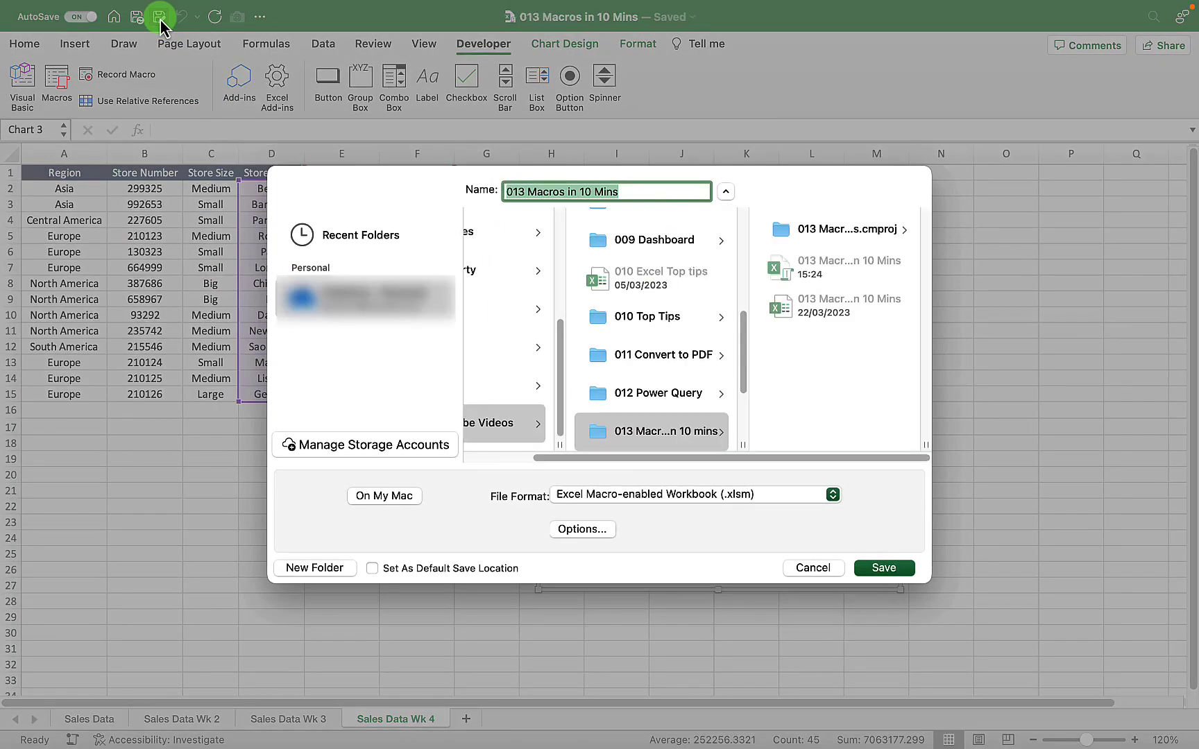